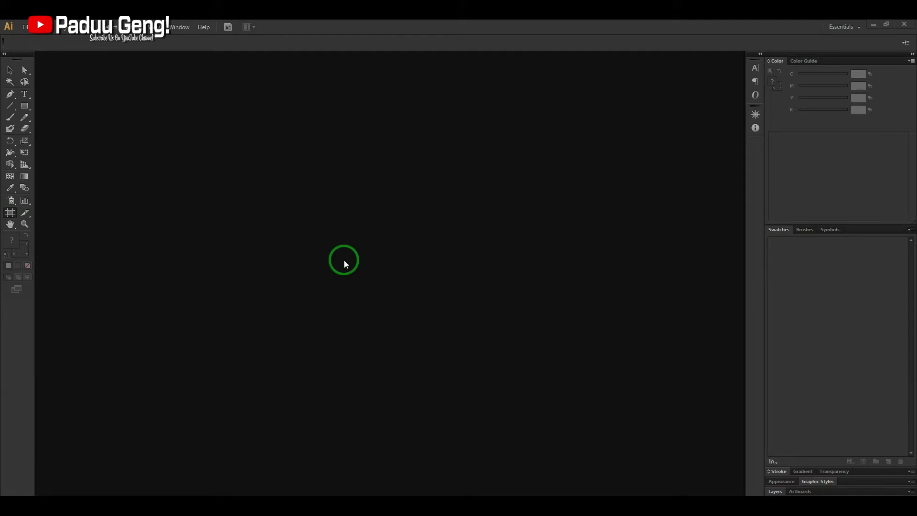
Step: Start setting up a new A4 document with 3 artboards
click(11, 215)
click(25, 29)
click(38, 38)
click(154, 93)
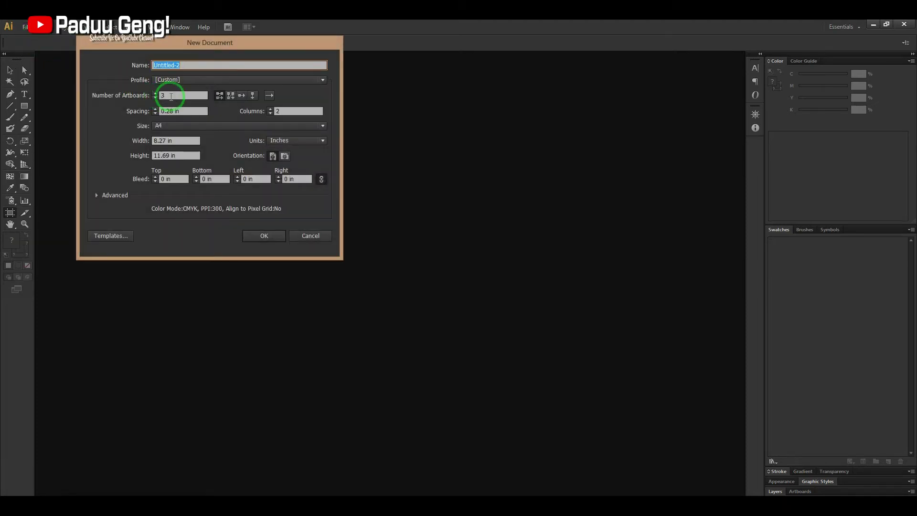
click(173, 96)
click(155, 98)
click(155, 98)
click(155, 94)
click(155, 93)
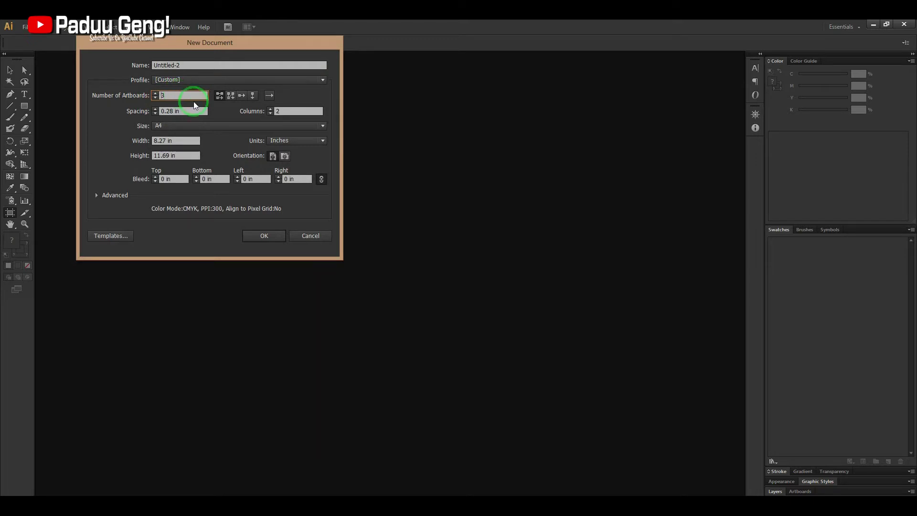
Step: Arrange the artboards in a single row, name the document MARKING SEPARATION, and create it
click(242, 95)
click(118, 65)
text(MARKING SEPARATION)
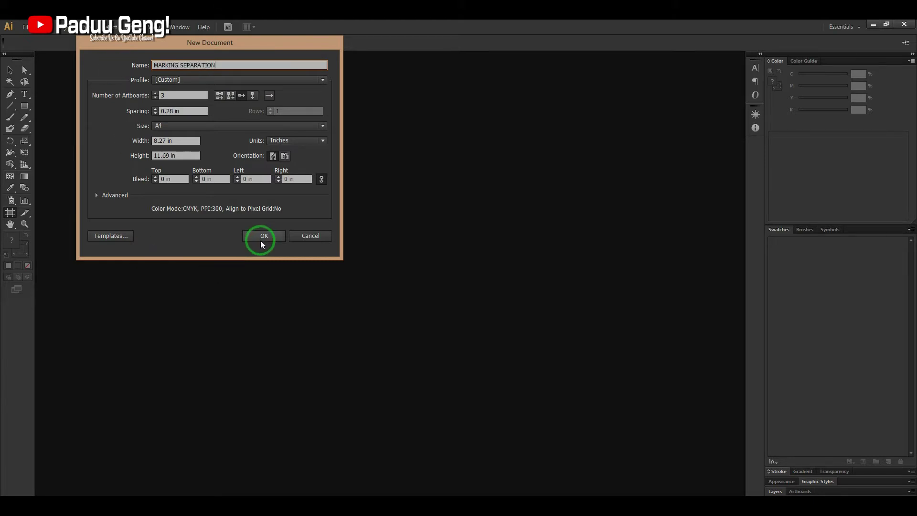
click(261, 238)
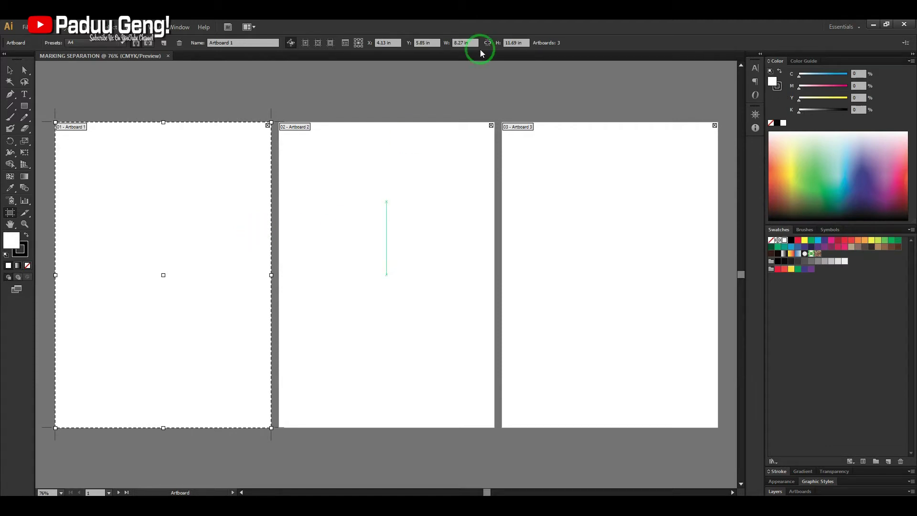
Step: Resize Artboard 2 to 11.7 in wide and 16.5 in high
click(408, 136)
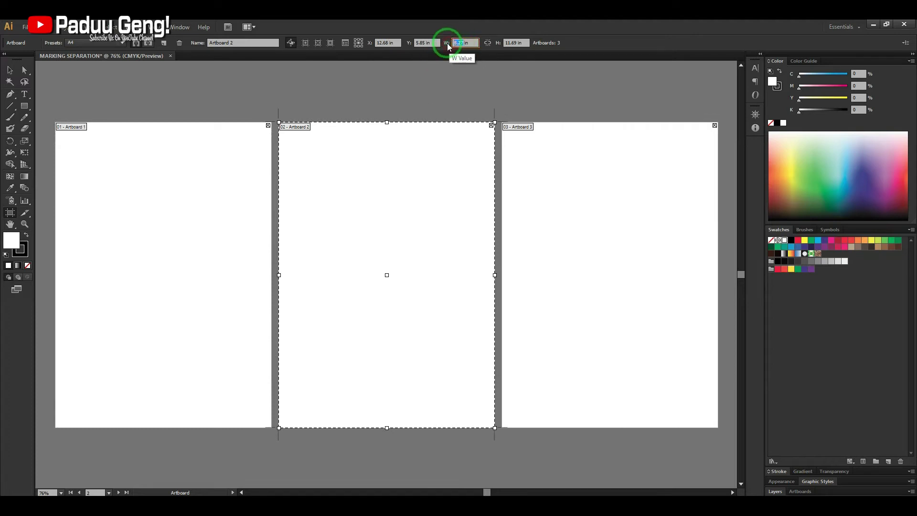
click(517, 43)
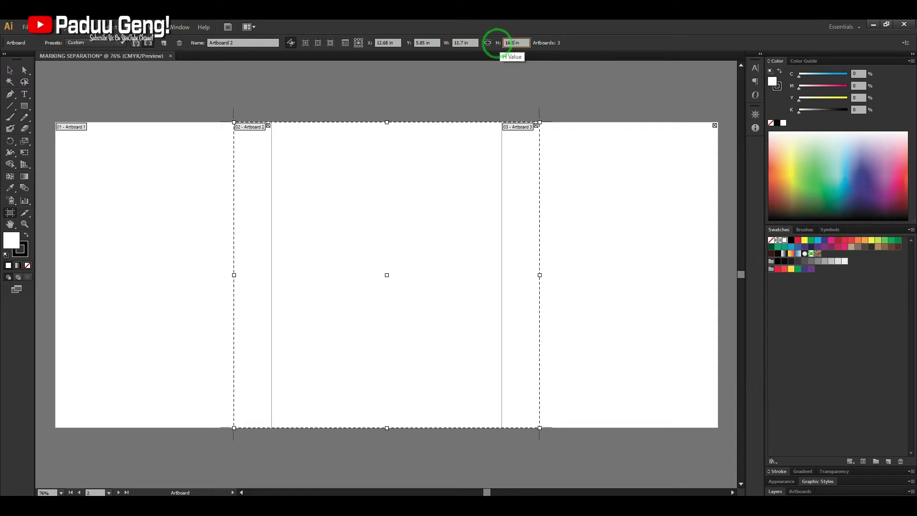
text(16.5)
key(Return)
Step: Resize Artboard 3 to 13 in wide and 19 in high
click(609, 205)
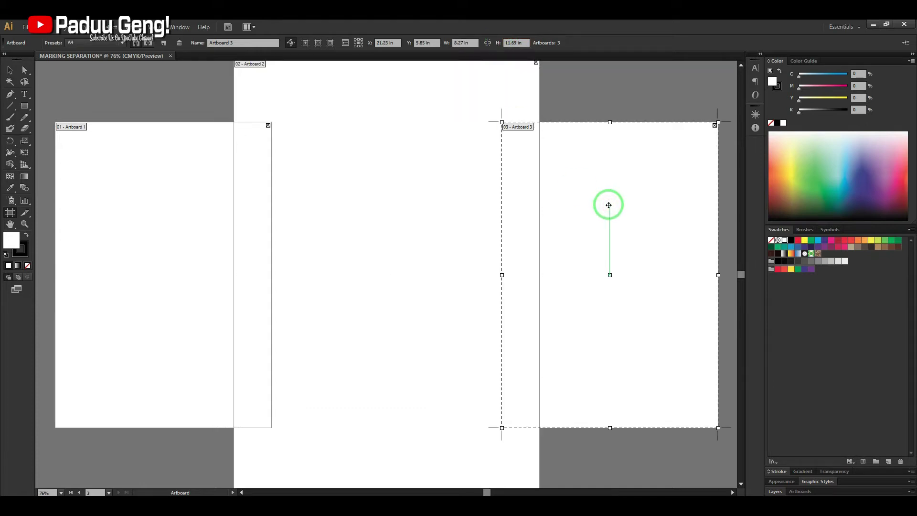
click(460, 43)
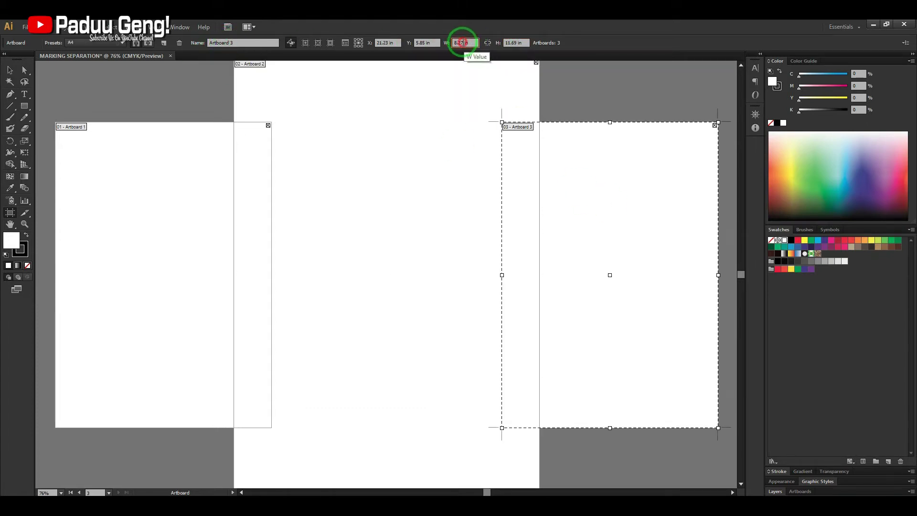
click(512, 43)
text(19)
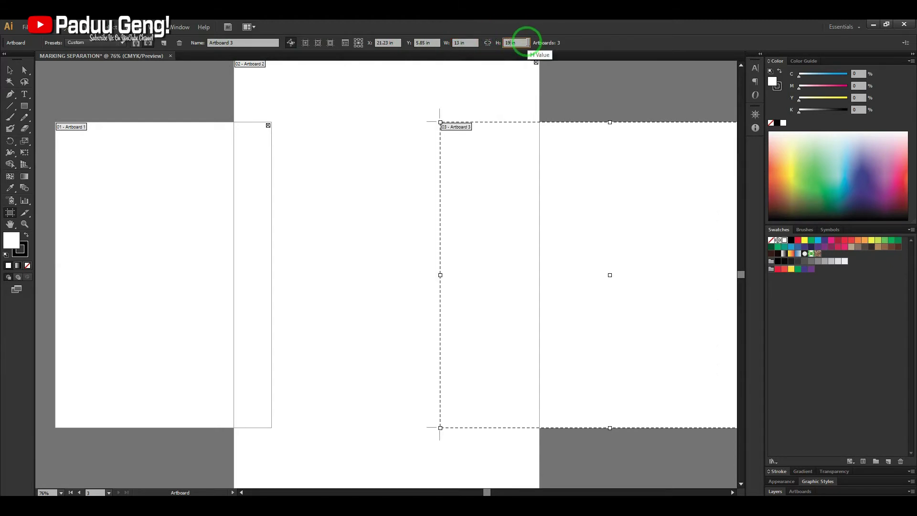
key(Return)
Step: Move the enlarged artboards apart so all three stand side by side with their upper edges aligned, and finish artboard editing
key(ctrl+minus)
key(ctrl+minus)
key(ctrl+minus)
drag(430, 191, 531, 225)
drag(359, 216, 389, 244)
drag(495, 227, 485, 235)
click(9, 70)
Step: Add the text label A4 at 72 pt just above the first artboard's upper-left corner
scroll(323, 195, up, 1)
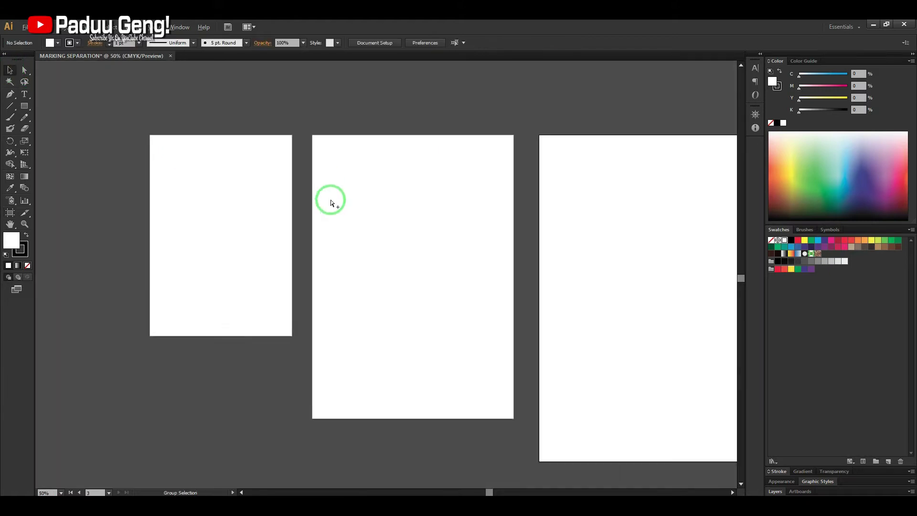
click(25, 95)
click(151, 124)
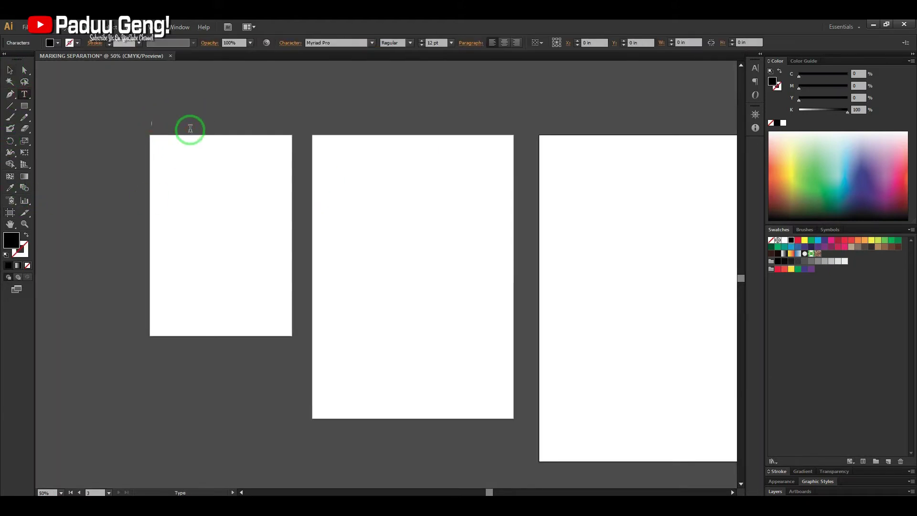
click(451, 43)
click(463, 213)
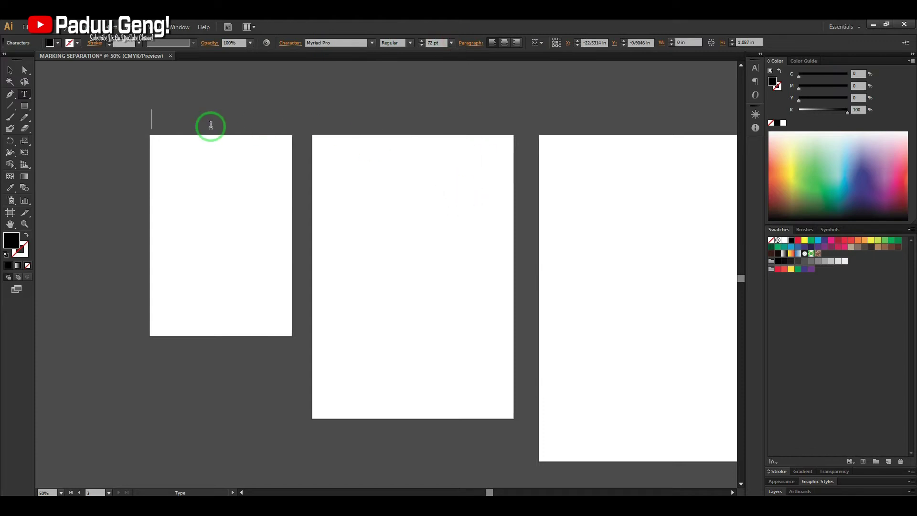
text(A4)
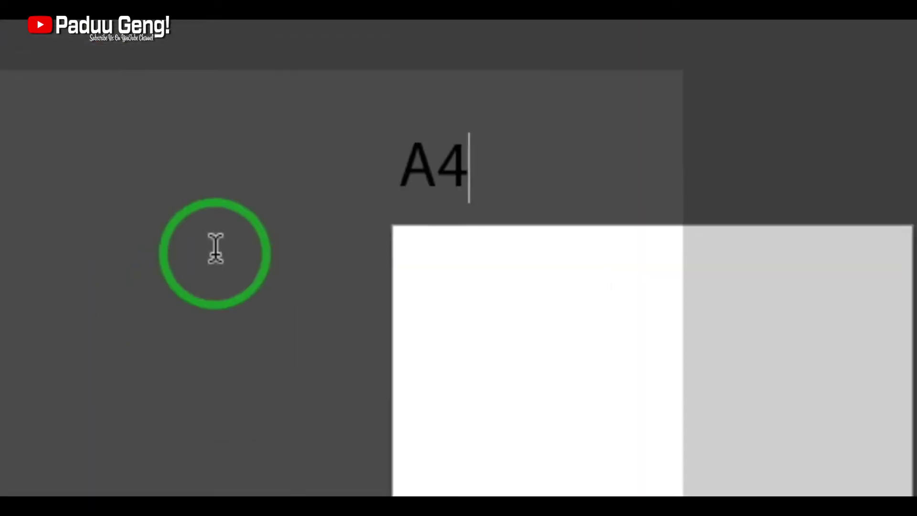
click(10, 69)
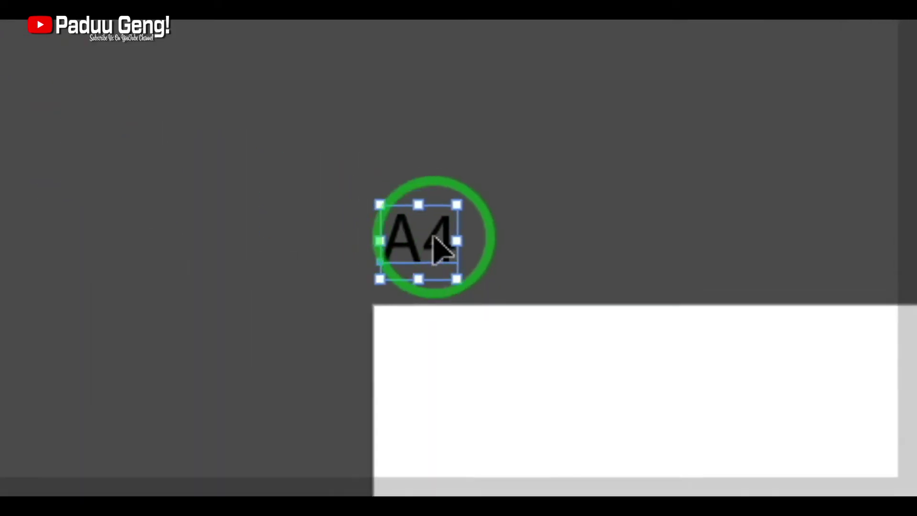
drag(568, 183, 569, 204)
Step: Copy the A4 label to above the second artboard and change its text to A3
drag(461, 262, 462, 261)
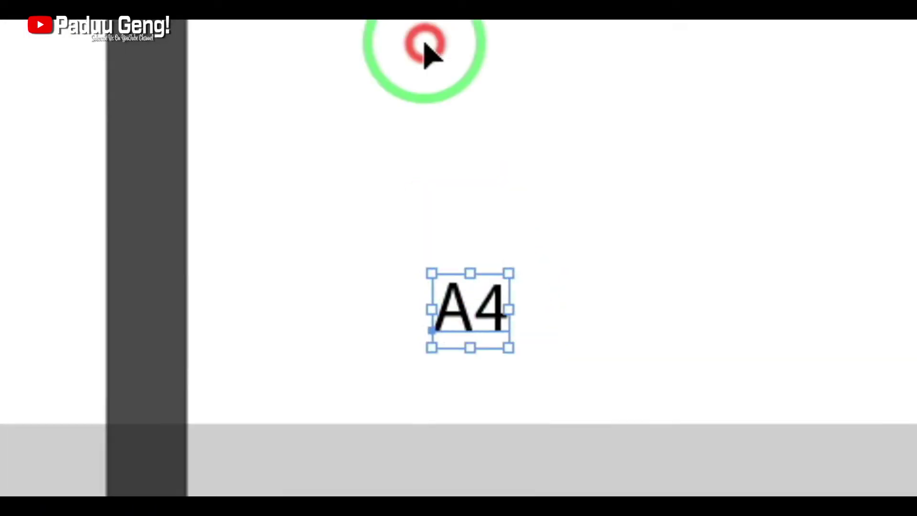
drag(425, 47, 480, 258)
double_click(460, 261)
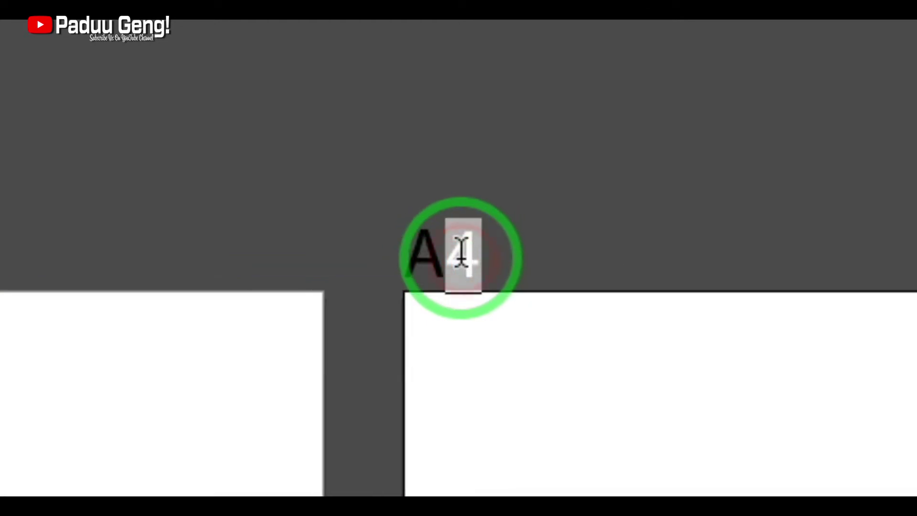
text(3)
click(51, 237)
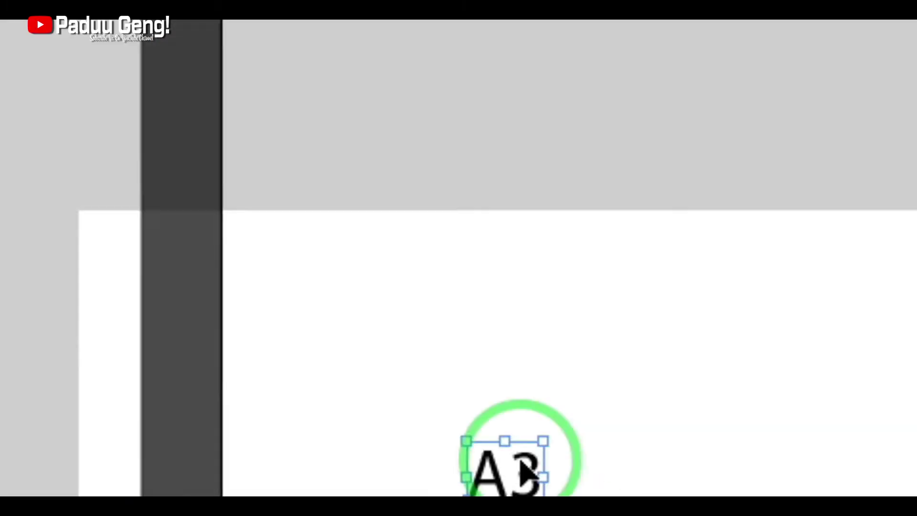
Step: Copy the A3 label to above the third artboard and edit its text for that artboard
drag(446, 217, 533, 273)
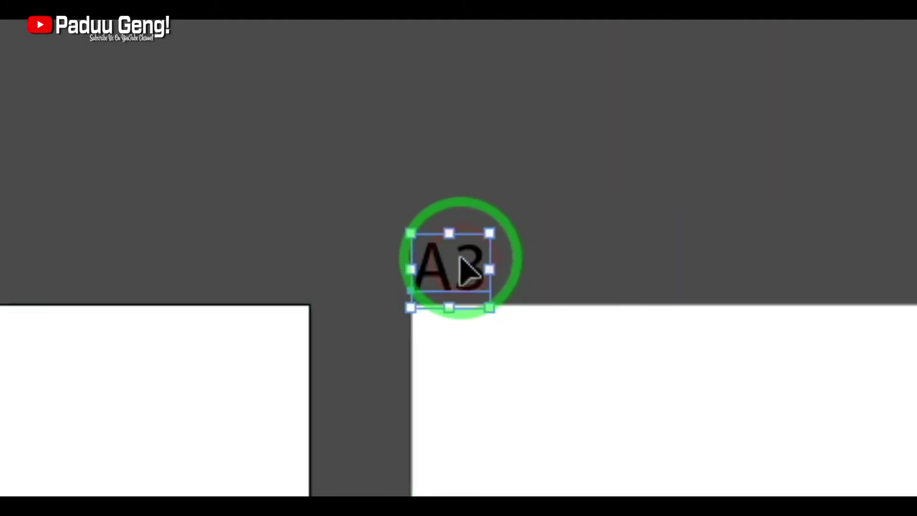
double_click(462, 266)
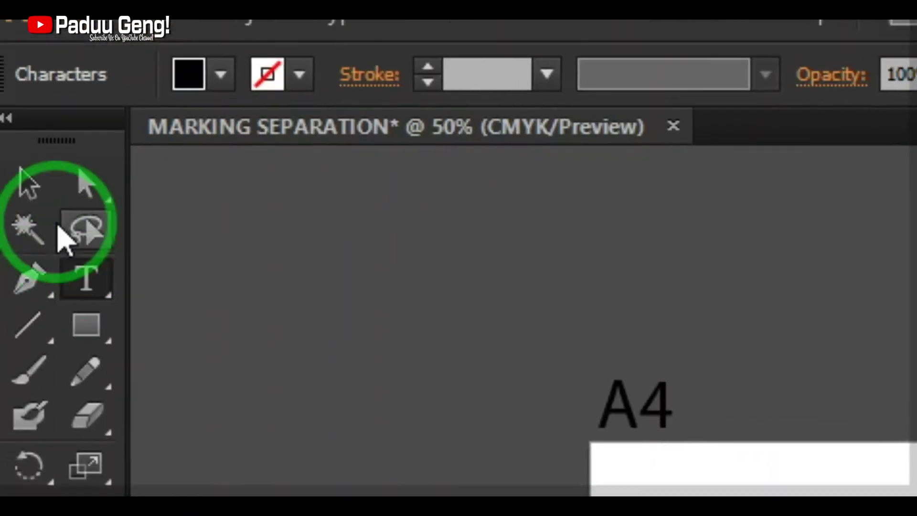
key(Escape)
click(236, 258)
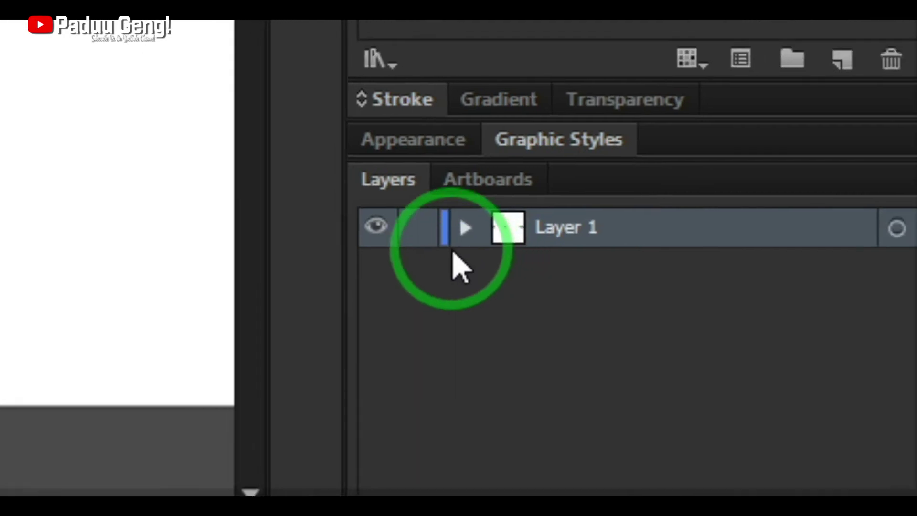
Step: Lock Layer 1 and, on a new layer above it, draw a rectangle covering the whole A4 artboard
click(421, 228)
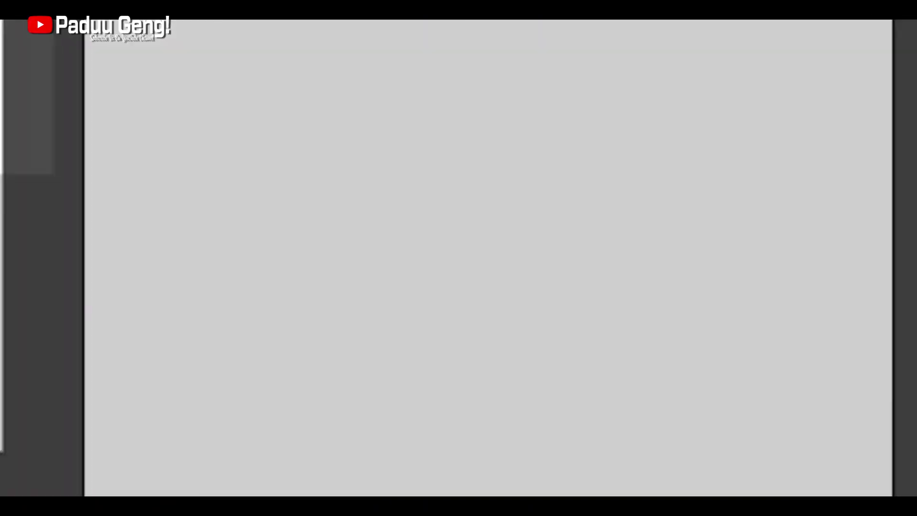
click(76, 217)
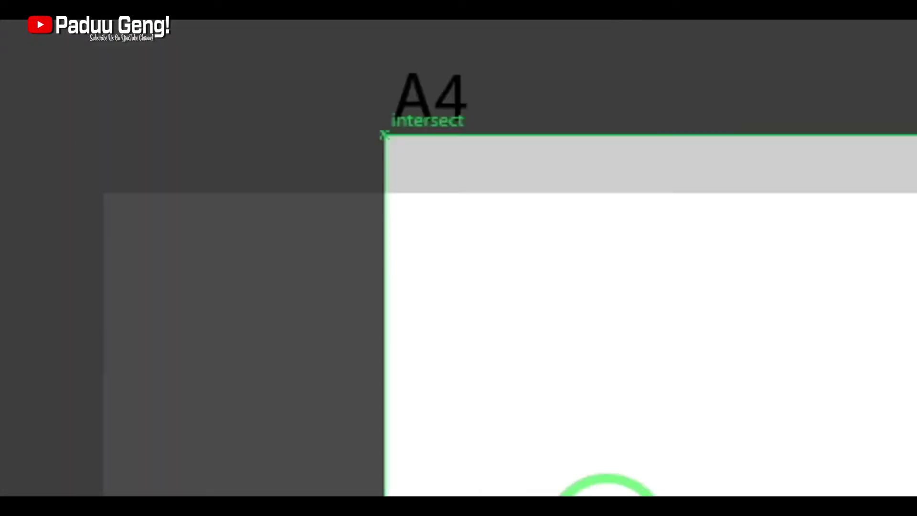
drag(385, 135, 460, 257)
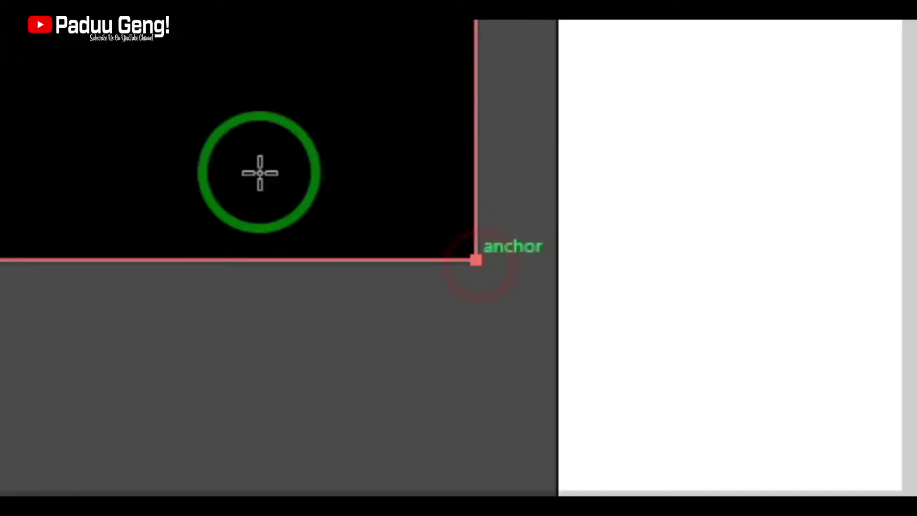
Step: Fill the A4 rectangle with yellow (H 55°, S 98%, B 98%)
double_click(61, 274)
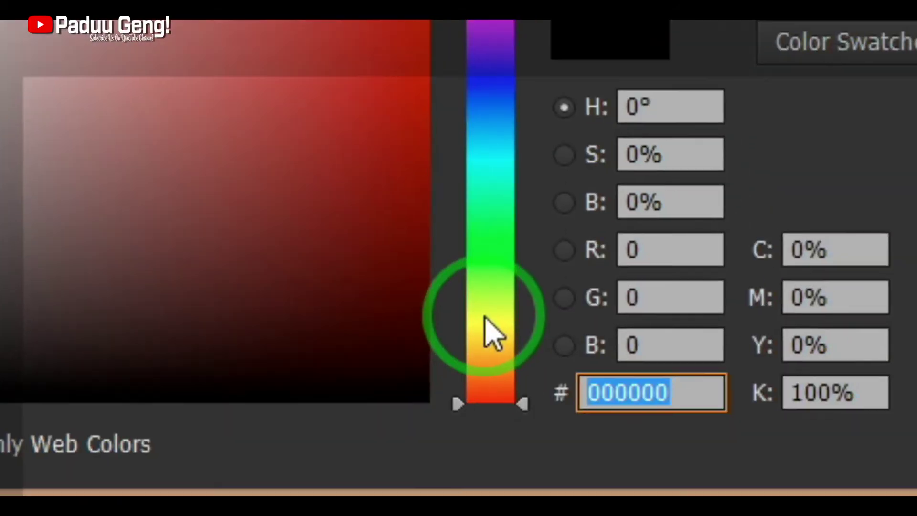
click(493, 352)
click(77, 155)
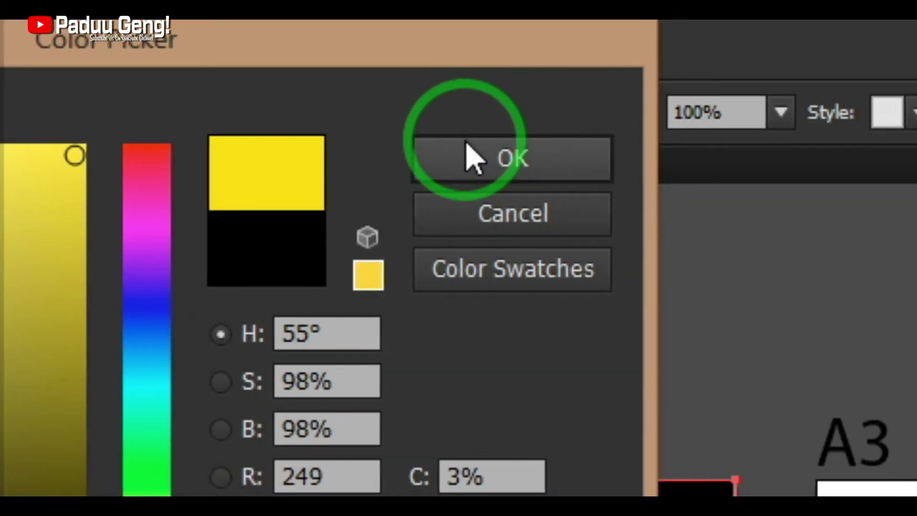
click(465, 160)
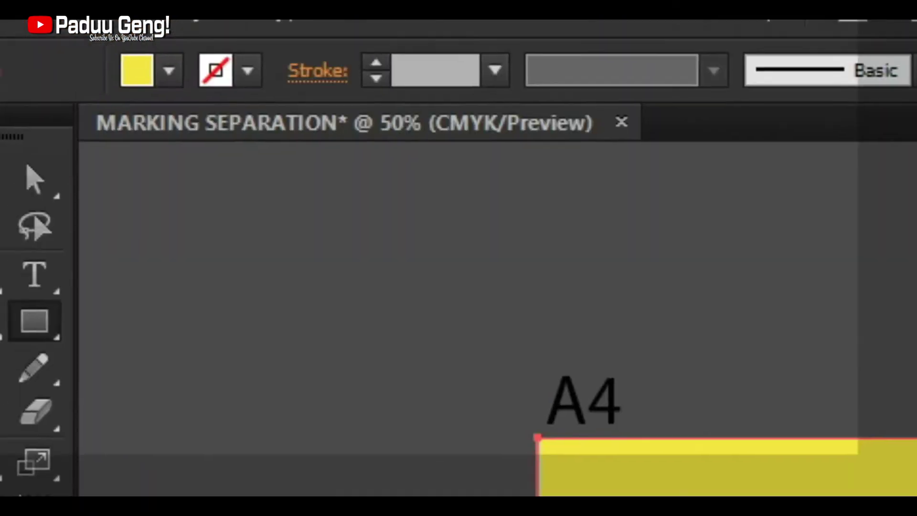
Step: Copy the yellow rectangle onto the A3 artboard and stretch it to cover the whole artboard
click(0, 185)
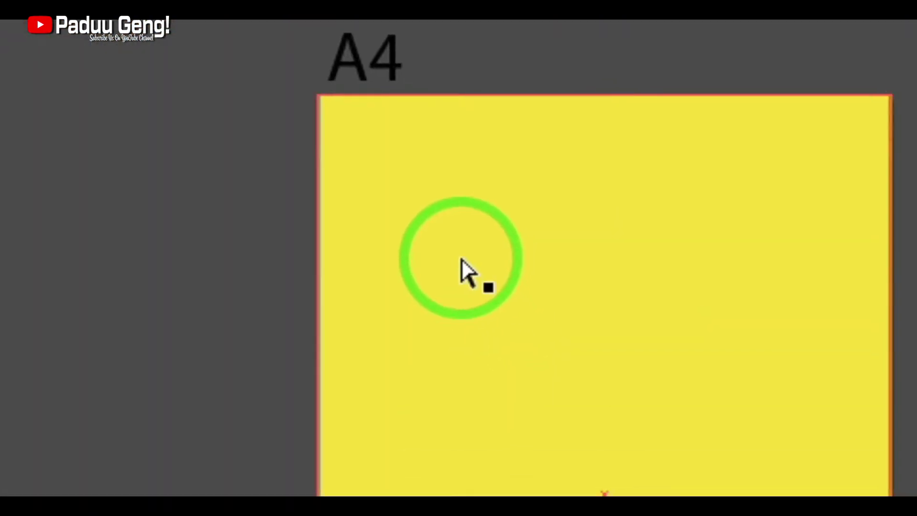
drag(507, 193, 432, 242)
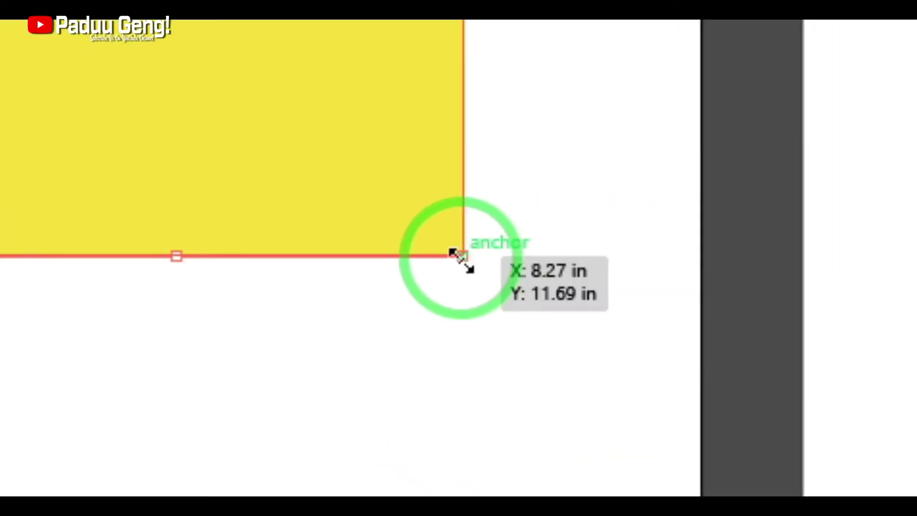
drag(472, 273, 459, 258)
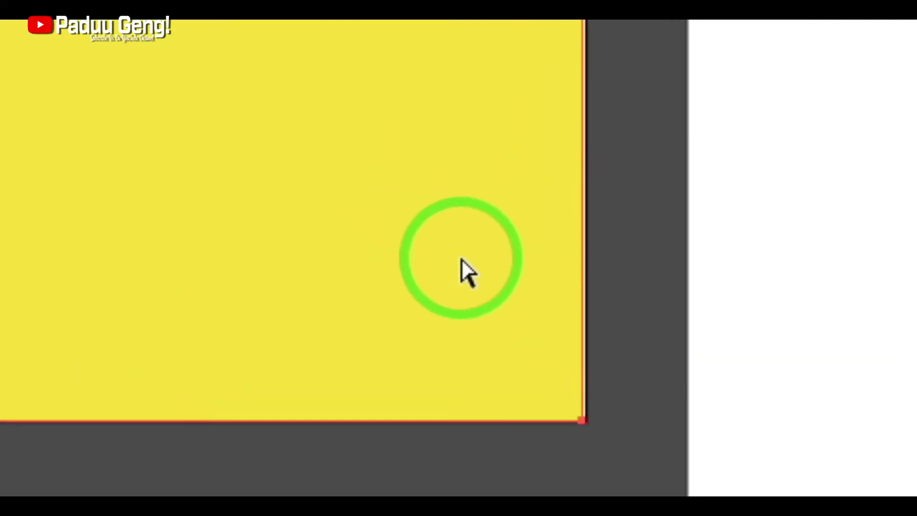
Step: Copy the yellow rectangle onto the third artboard and enlarge it to fill that artboard
drag(784, 253, 529, 208)
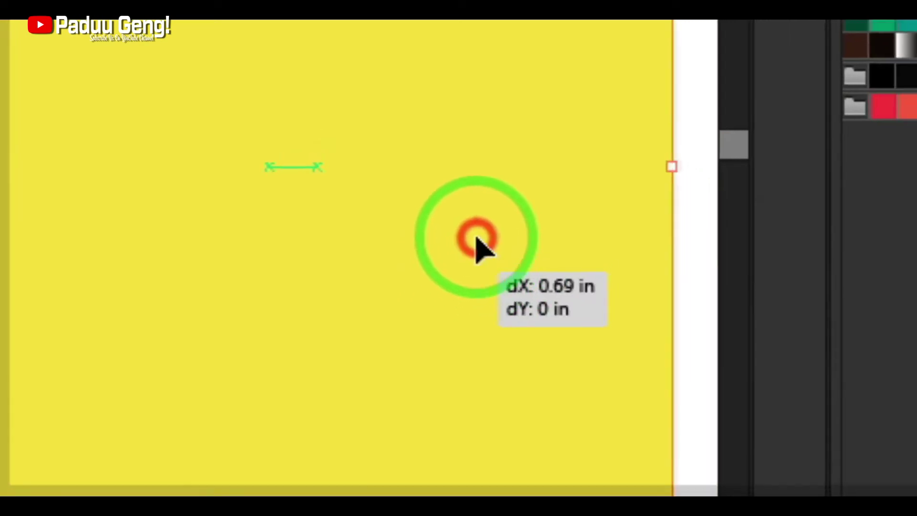
drag(483, 248, 297, 213)
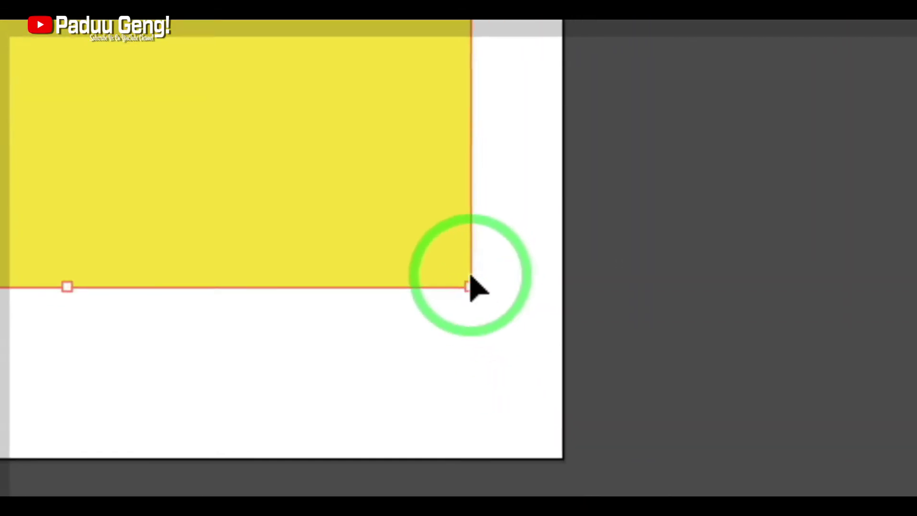
drag(468, 287, 563, 323)
drag(458, 261, 458, 366)
drag(459, 279, 461, 316)
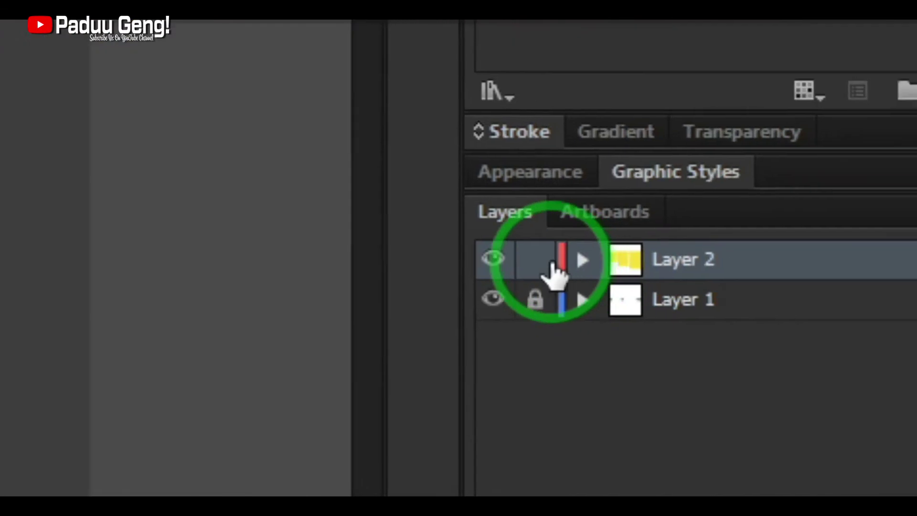
Step: Lock Layer 2 with the yellow backgrounds and add a new layer above it
click(545, 260)
click(814, 479)
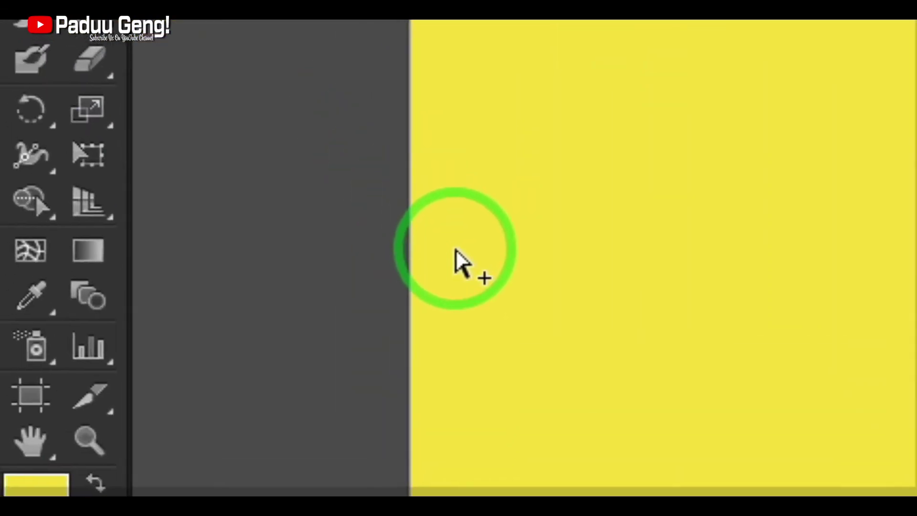
Step: Draw a small horizontal rectangle inside the upper-left corner of the A4 artboard
key(ctrl+plus)
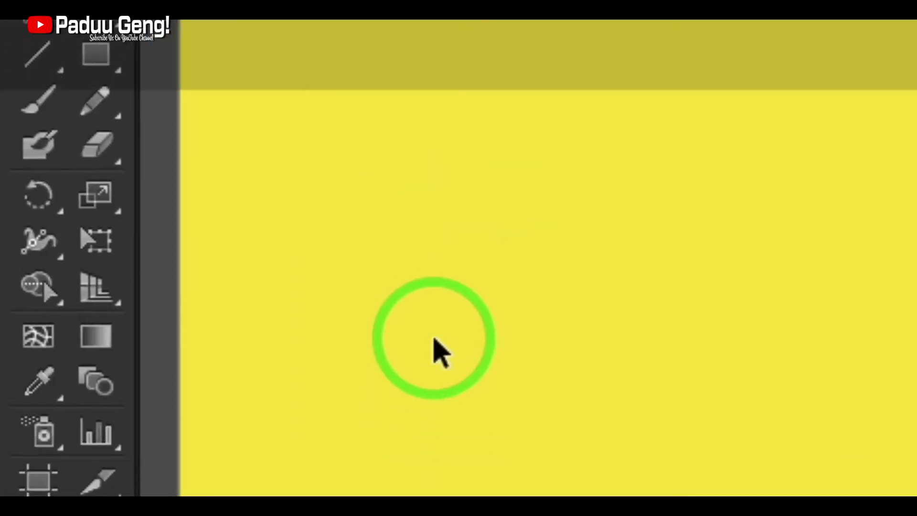
mouse_move(413, 259)
mouse_down()
mouse_move(446, 334)
mouse_move(477, 312)
mouse_up()
click(92, 222)
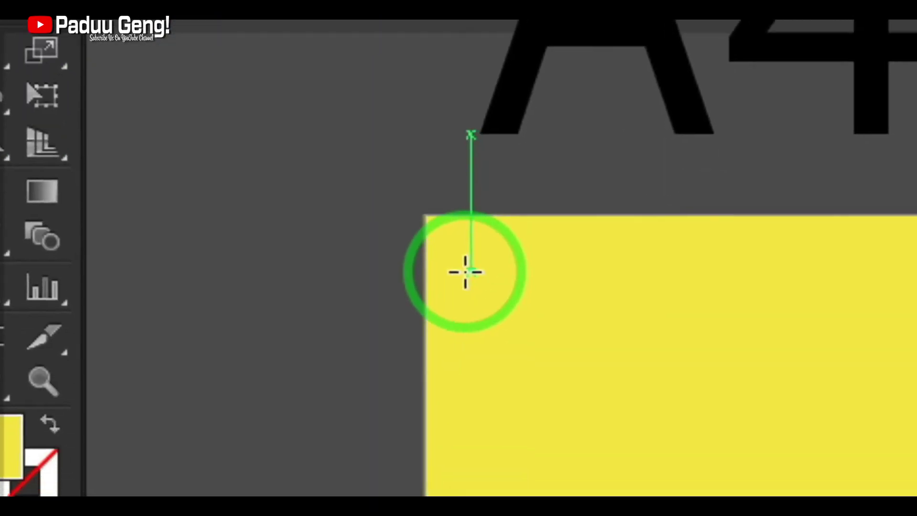
drag(495, 386, 816, 466)
drag(511, 251, 528, 227)
Step: Fill the small rectangle with black (H 53°, S 100%, B 0%)
click(49, 262)
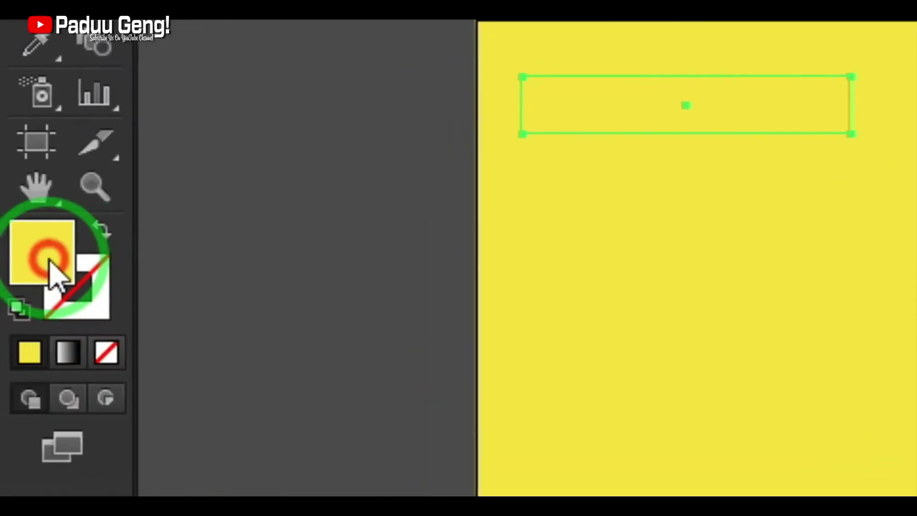
click(54, 267)
click(506, 338)
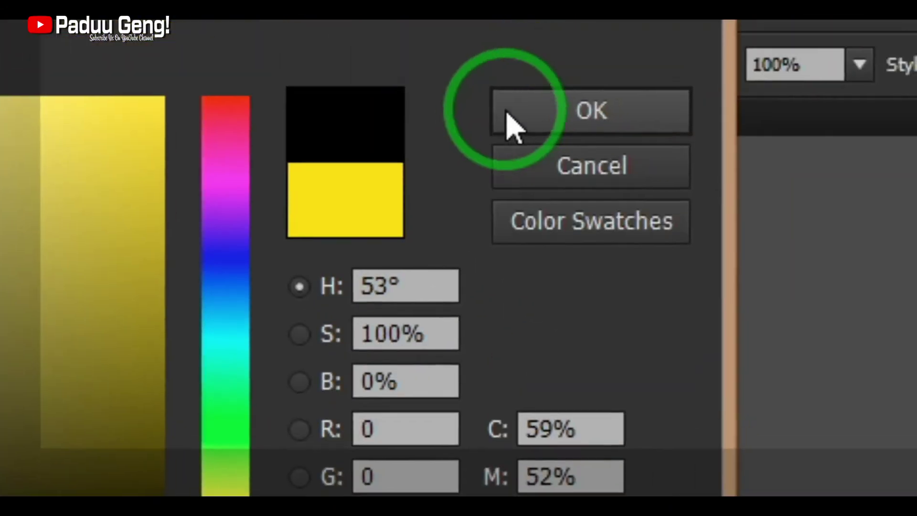
click(506, 113)
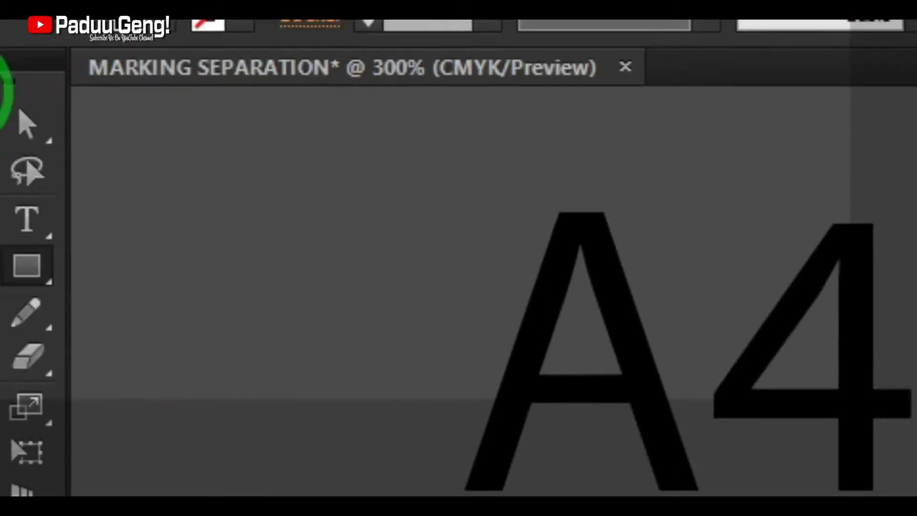
Step: Duplicate the black bar and rotate one of the two bars by 90°
click(0, 125)
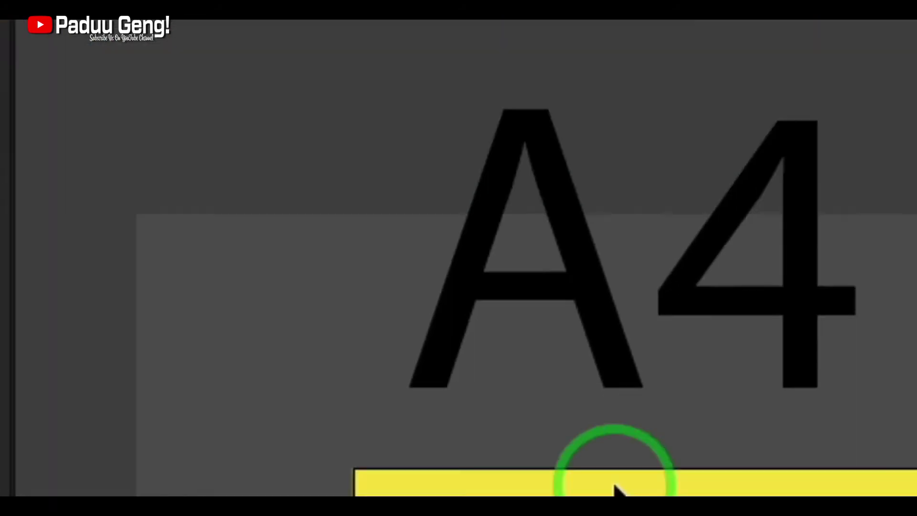
mouse_move(465, 273)
mouse_down()
mouse_move(463, 259)
mouse_move(430, 256)
mouse_move(466, 263)
mouse_up()
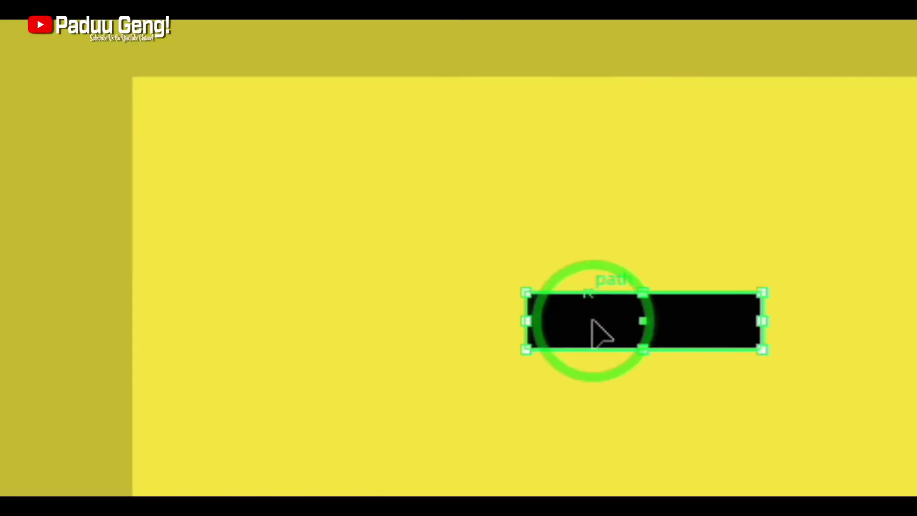
right_click(470, 264)
mouse_move(529, 291)
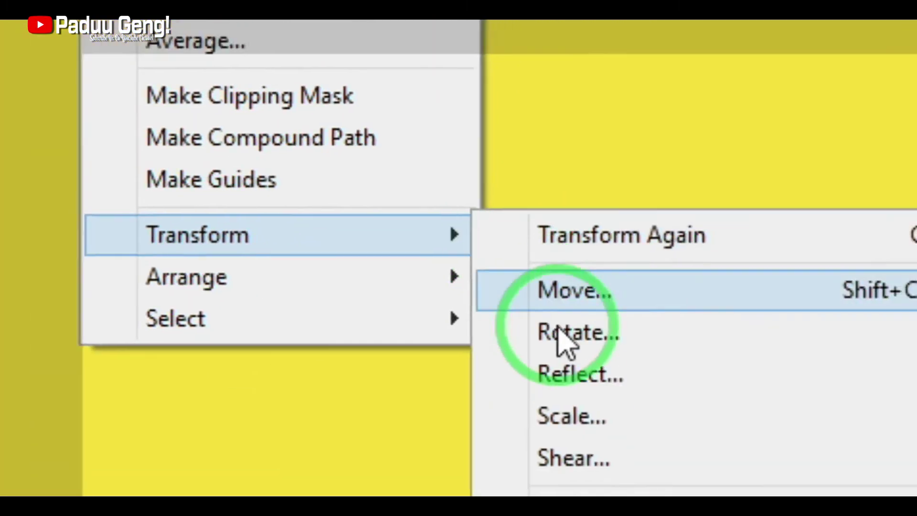
click(474, 270)
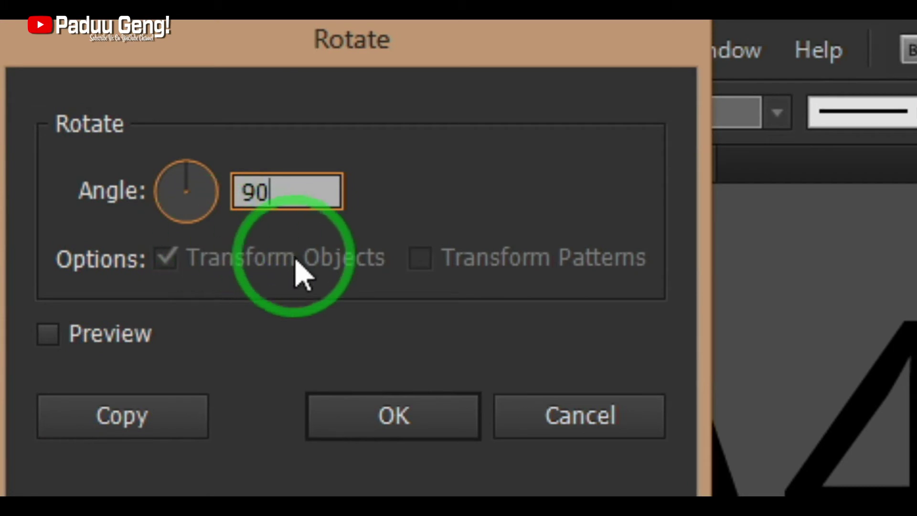
text(90)
click(393, 415)
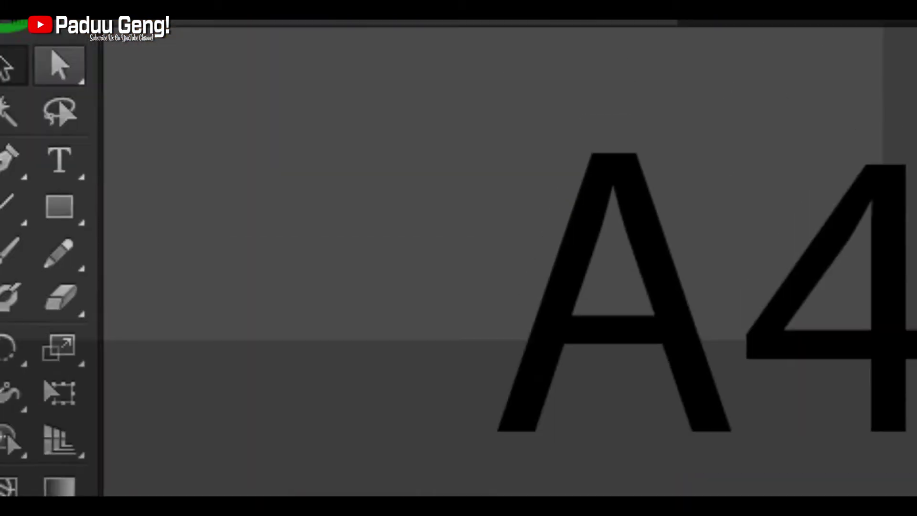
Step: Align the two black bars on their horizontal and vertical centres to form a cross, and group them
click(7, 67)
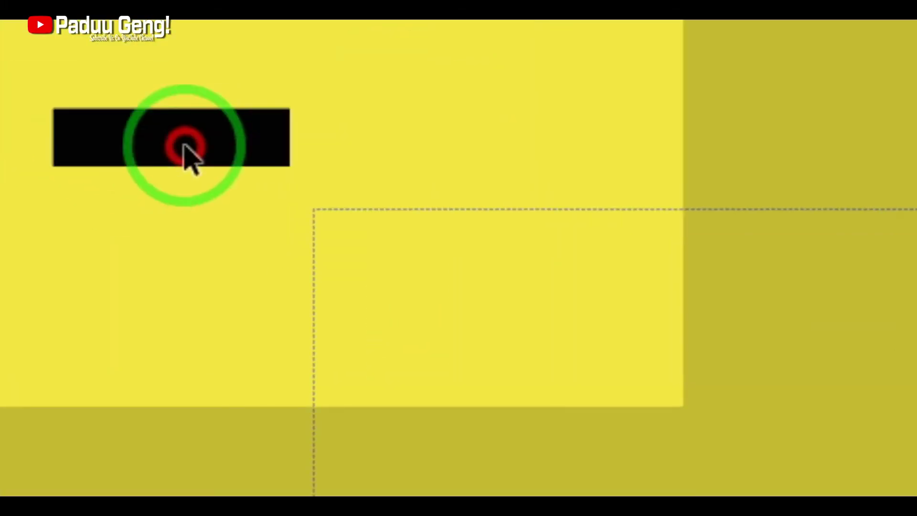
drag(185, 148, 12, 66)
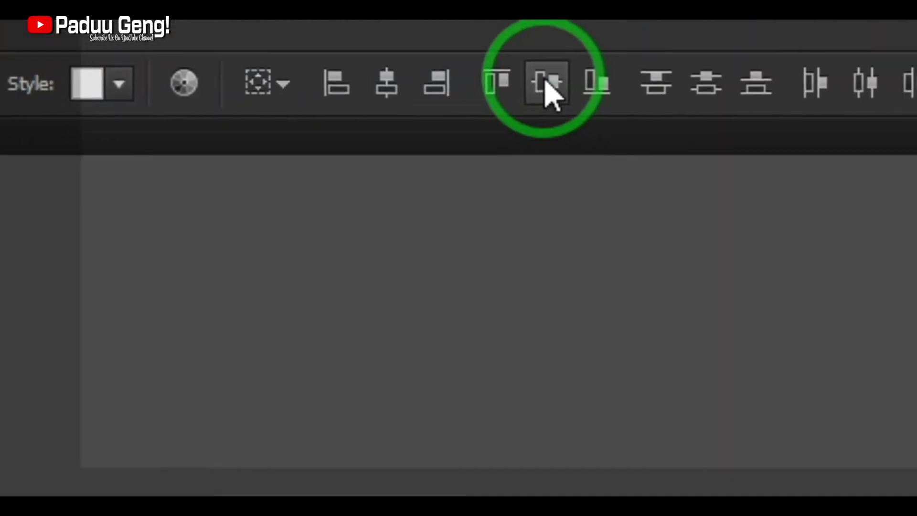
click(386, 84)
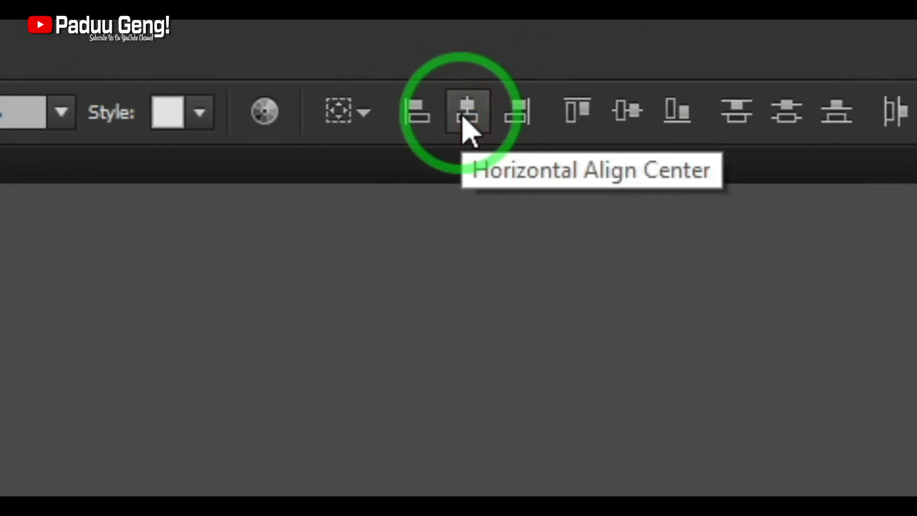
click(627, 111)
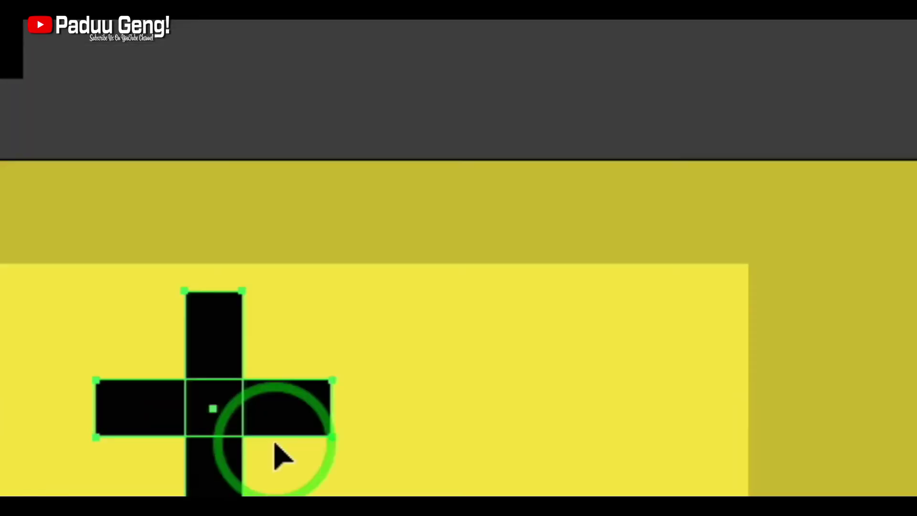
right_click(268, 430)
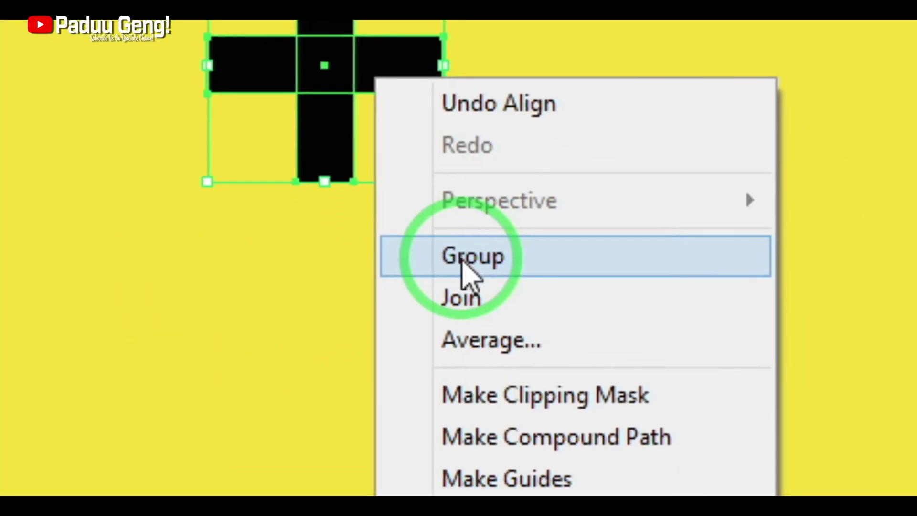
click(466, 267)
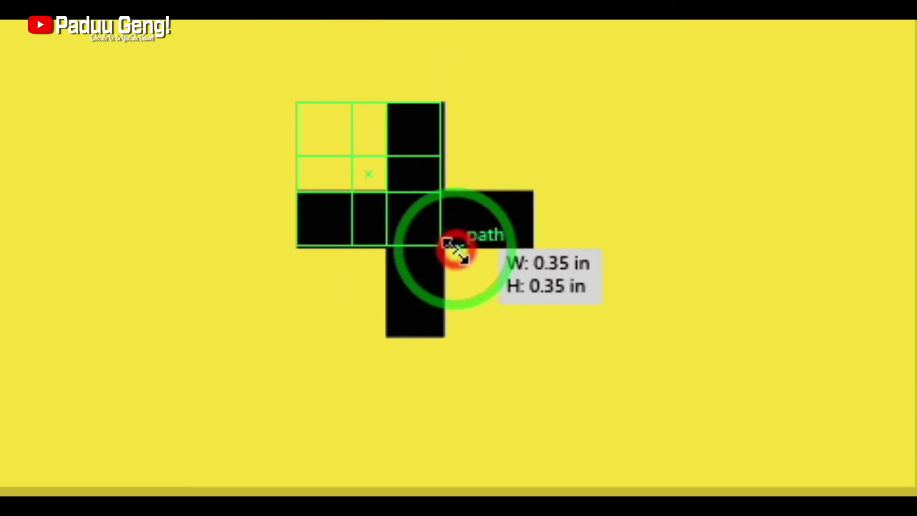
Step: Scale the cross down and position it close to the upper-left corner of the A4 artboard
drag(454, 248, 0, 178)
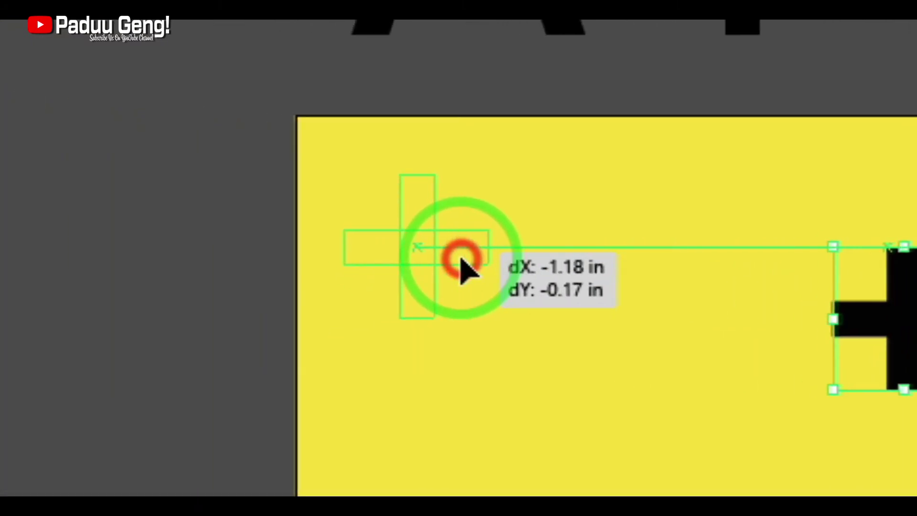
drag(461, 267, 465, 291)
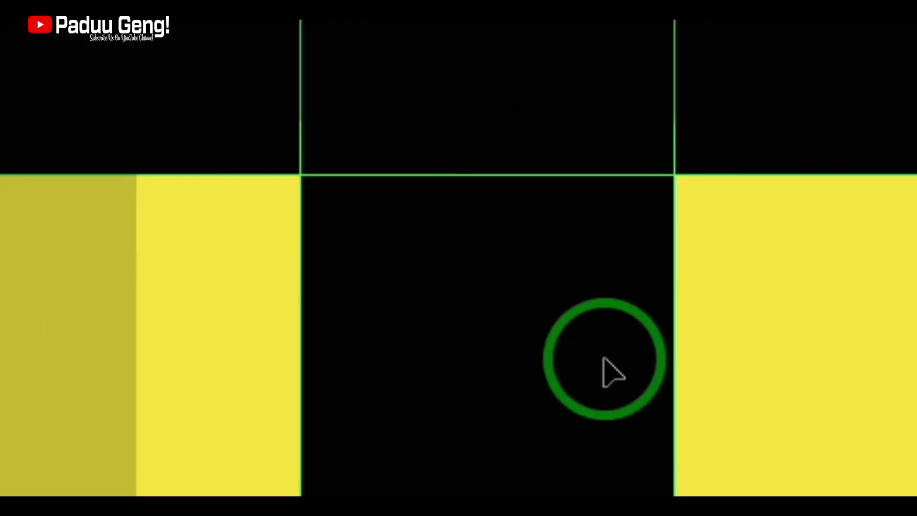
click(461, 257)
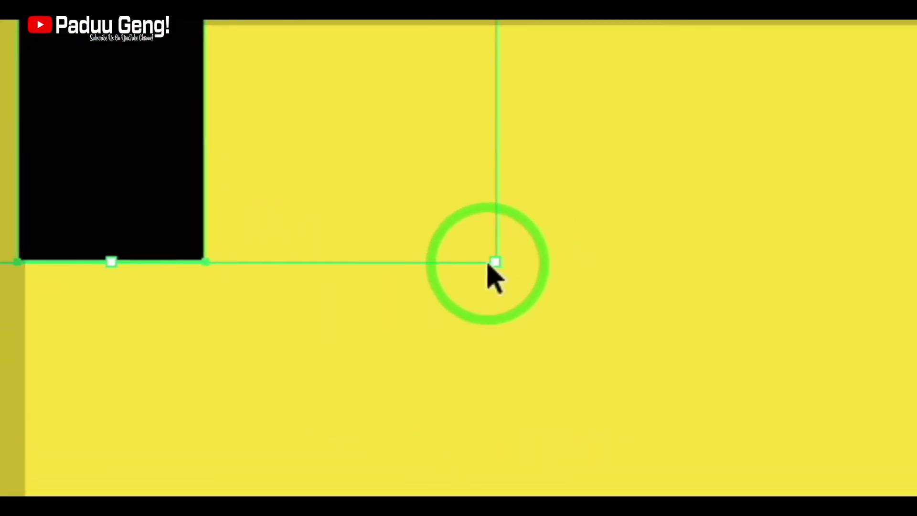
drag(460, 258, 398, 194)
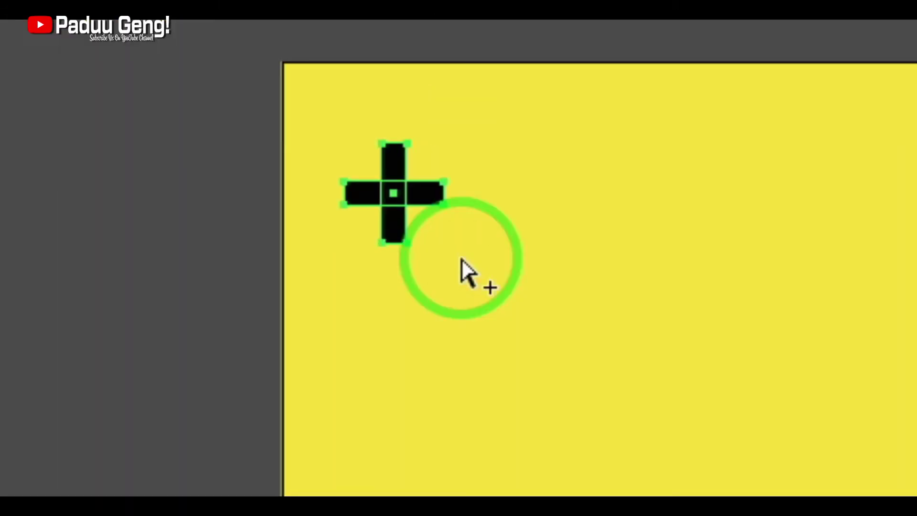
drag(467, 272, 453, 254)
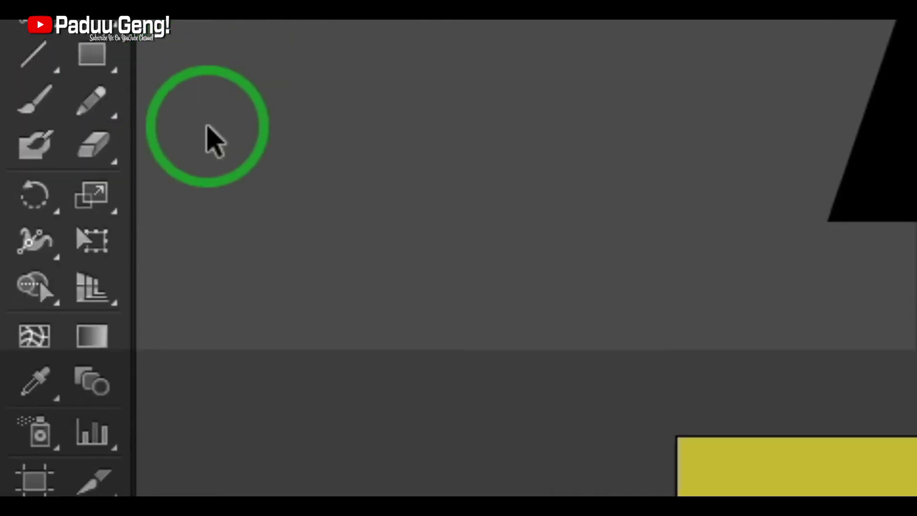
right_click(463, 262)
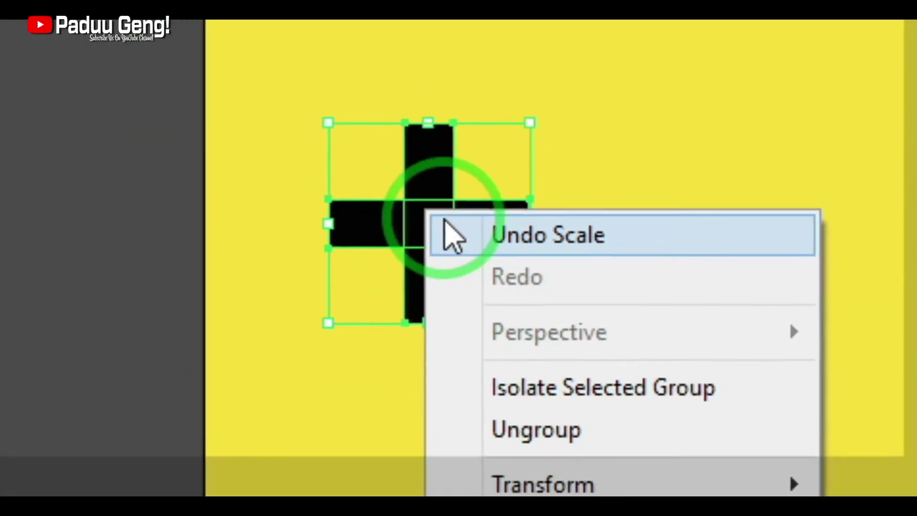
click(465, 213)
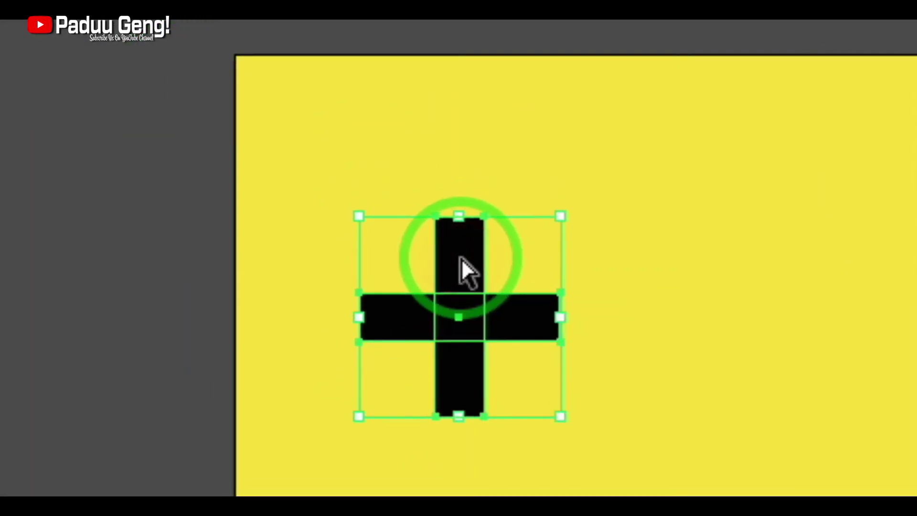
click(516, 316)
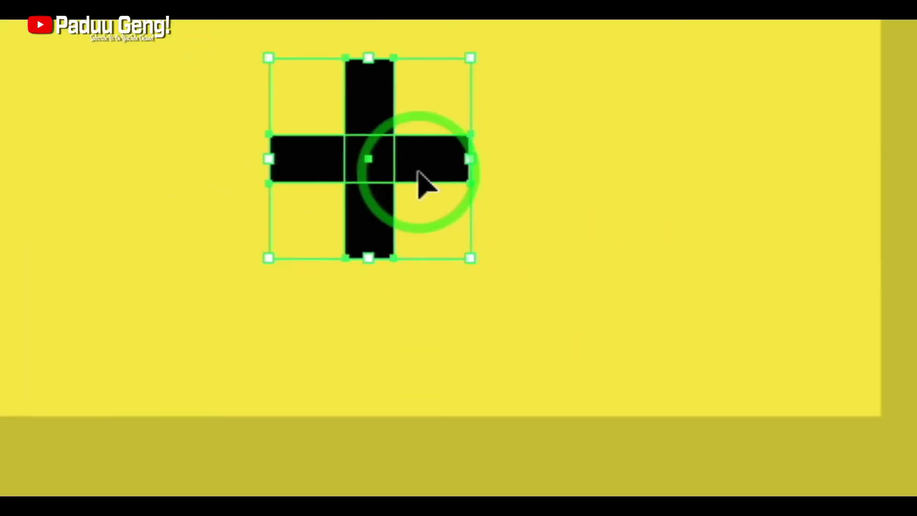
click(457, 244)
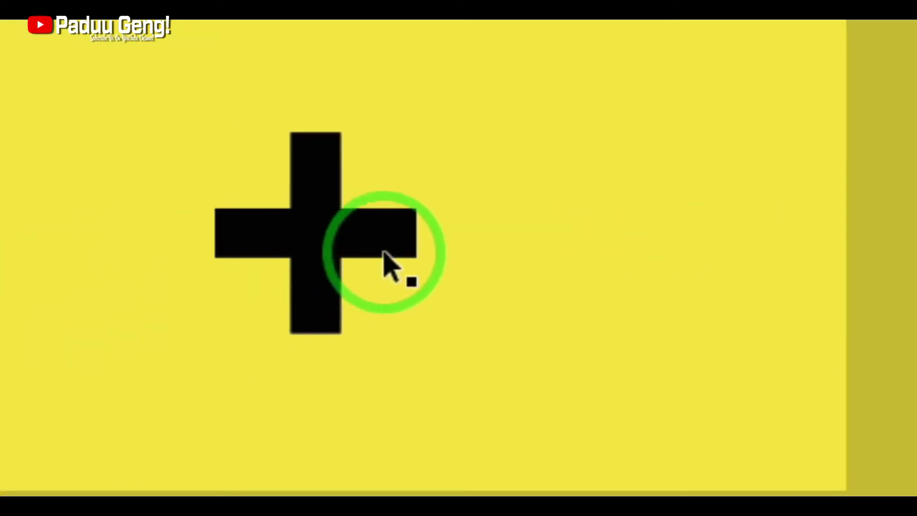
Step: Copy the cross mark across to the upper-right corner of the A4 artboard
click(237, 273)
drag(461, 260, 895, 260)
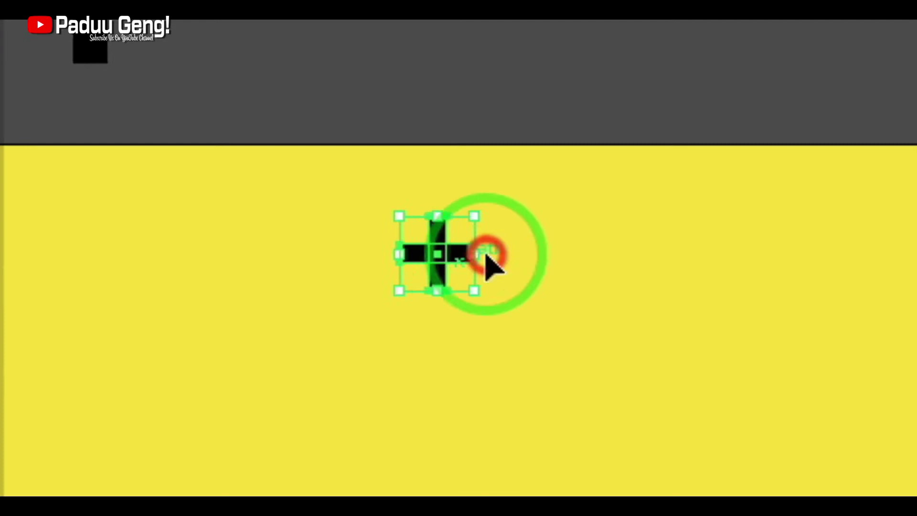
drag(472, 260, 435, 257)
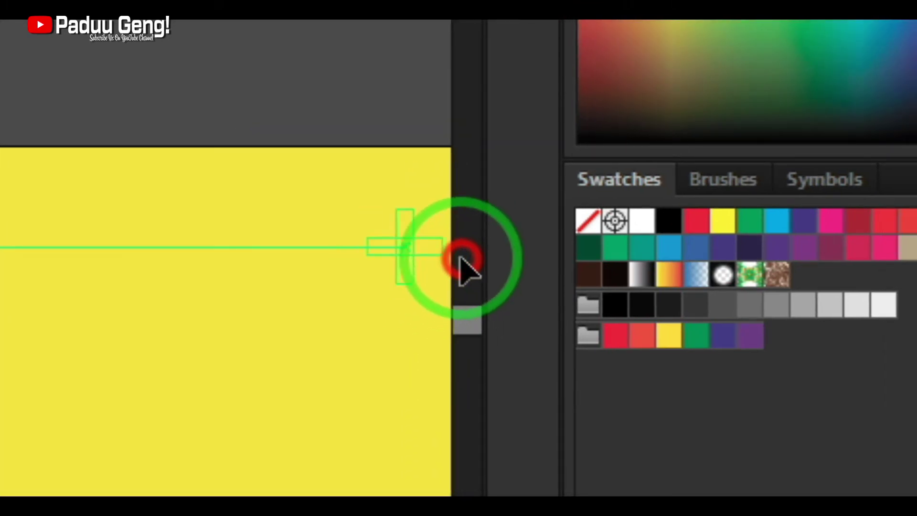
drag(460, 257, 458, 259)
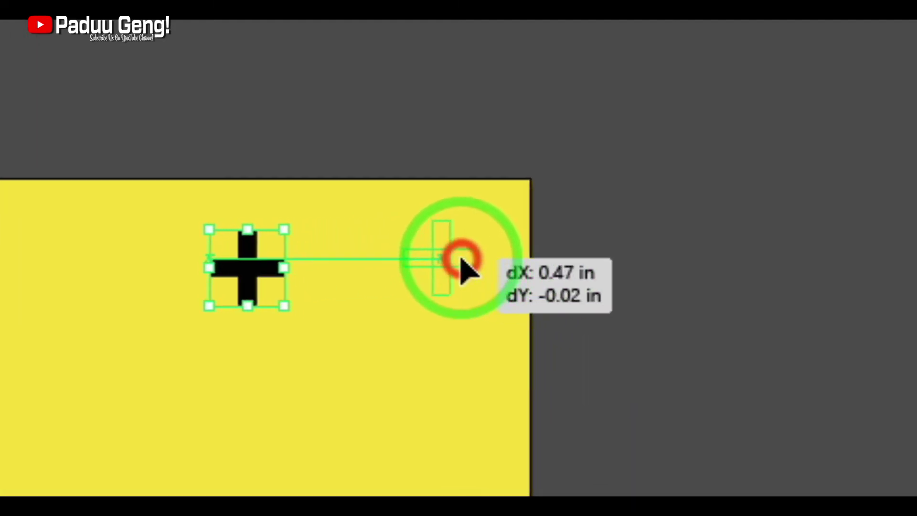
drag(462, 262, 461, 263)
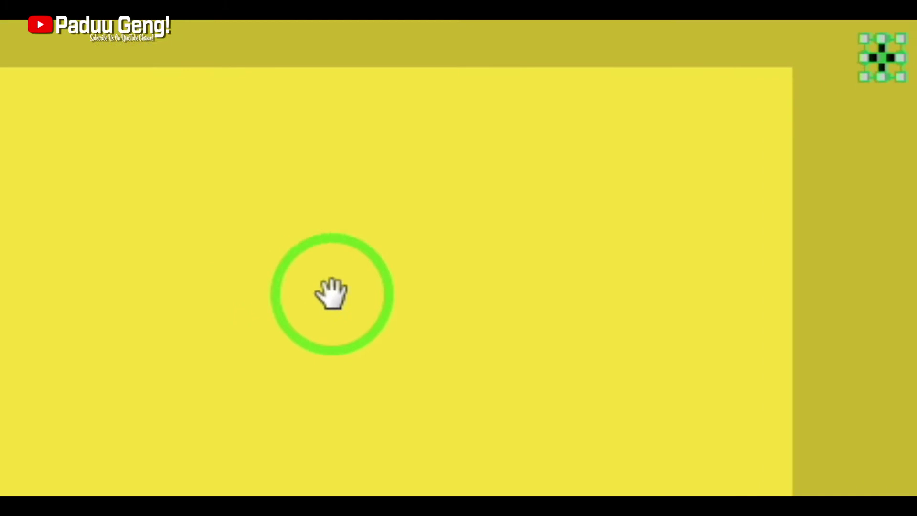
Step: Select both cross marks on the A4 artboard and align them at the same height
drag(331, 292, 461, 277)
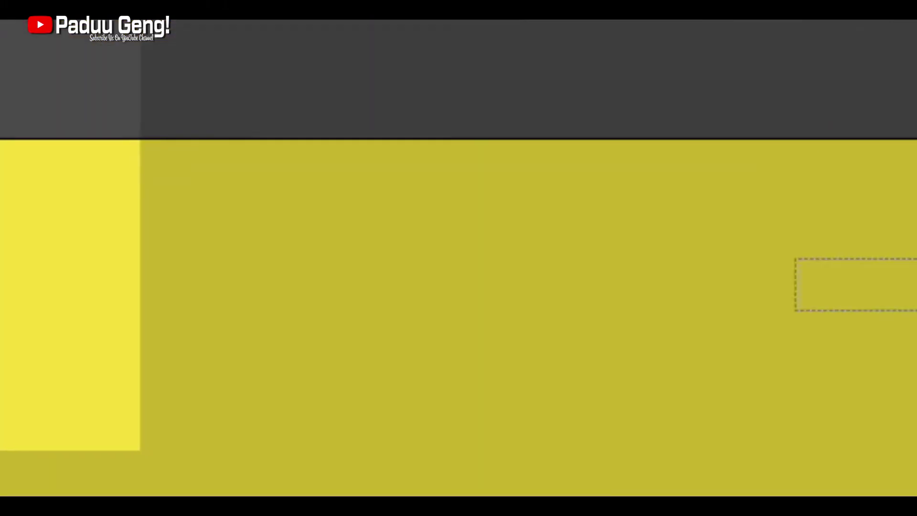
drag(908, 387, 470, 273)
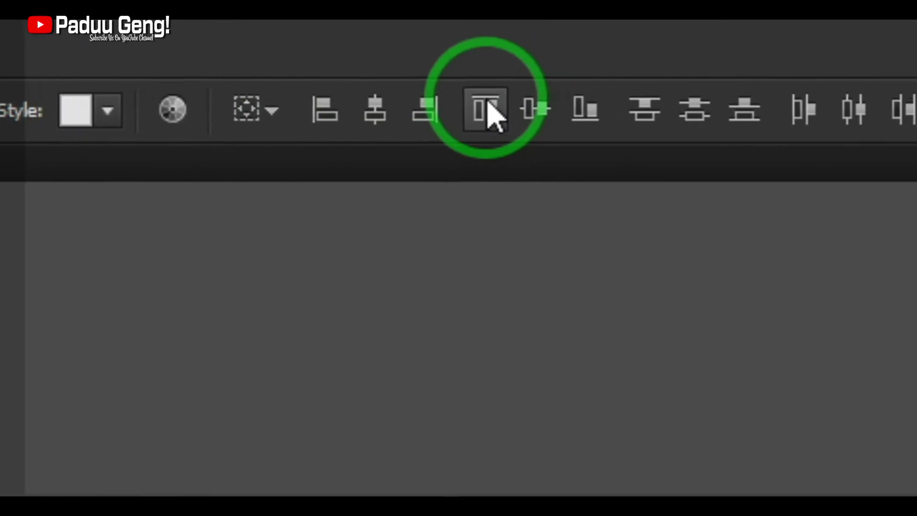
click(460, 111)
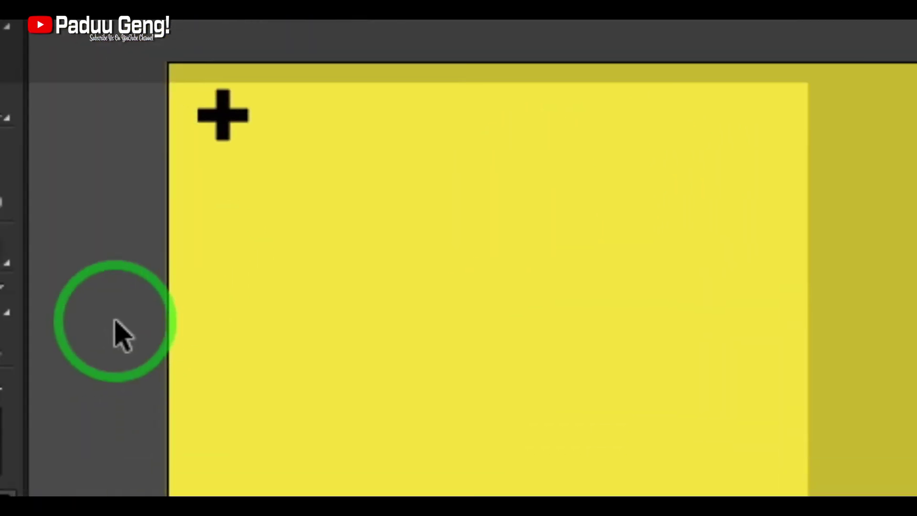
Step: Draw a long, thin black rectangle along the upper edge of the A4 artboard, between the two cross marks
click(3, 126)
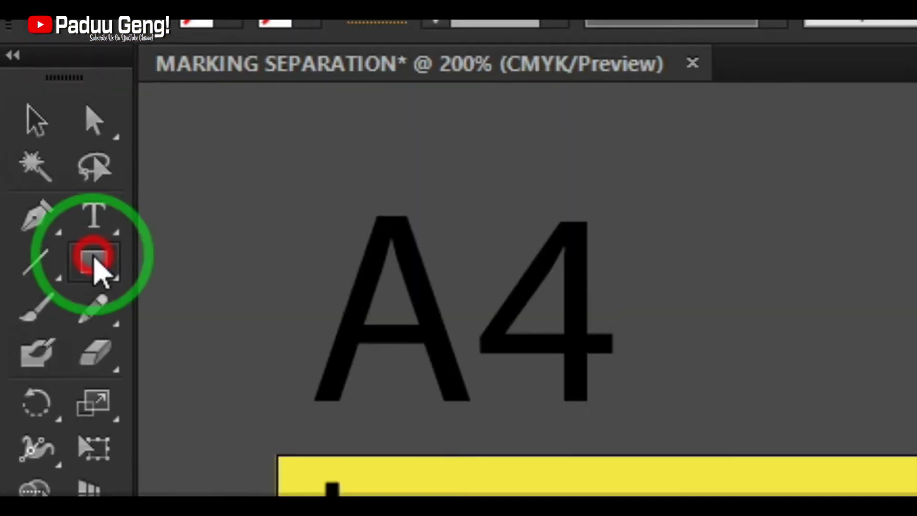
drag(704, 283, 715, 283)
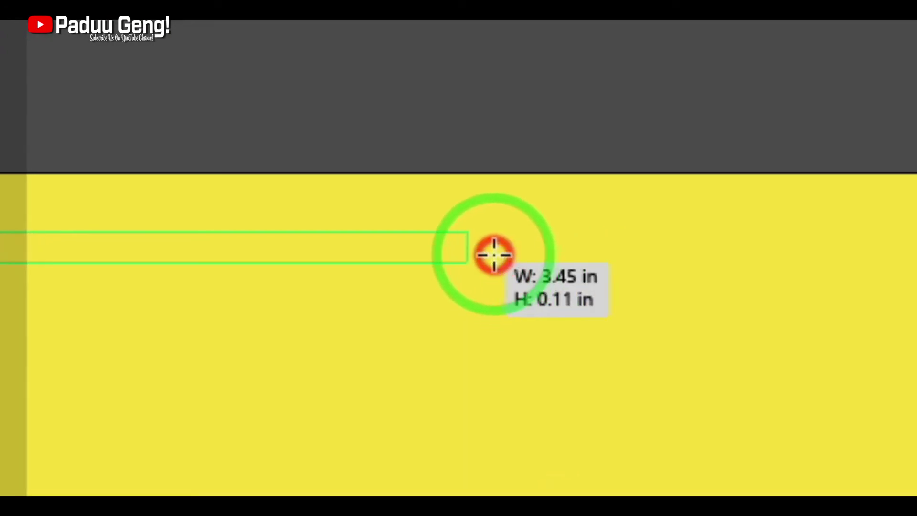
mouse_move(453, 263)
mouse_down()
mouse_move(331, 262)
mouse_move(461, 259)
mouse_up()
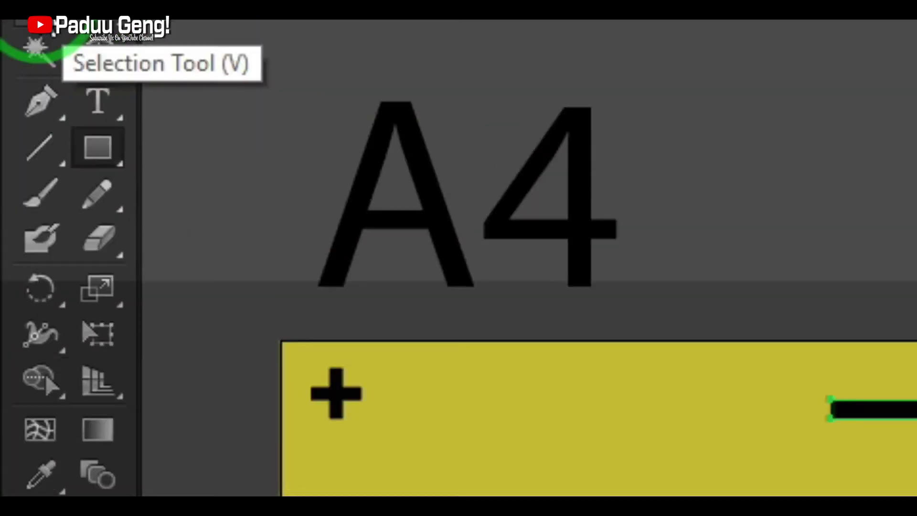
Step: Draw a thin vertical black rectangle about 0.01 in wide and 0.11 in tall across the middle of the long bar
click(39, 41)
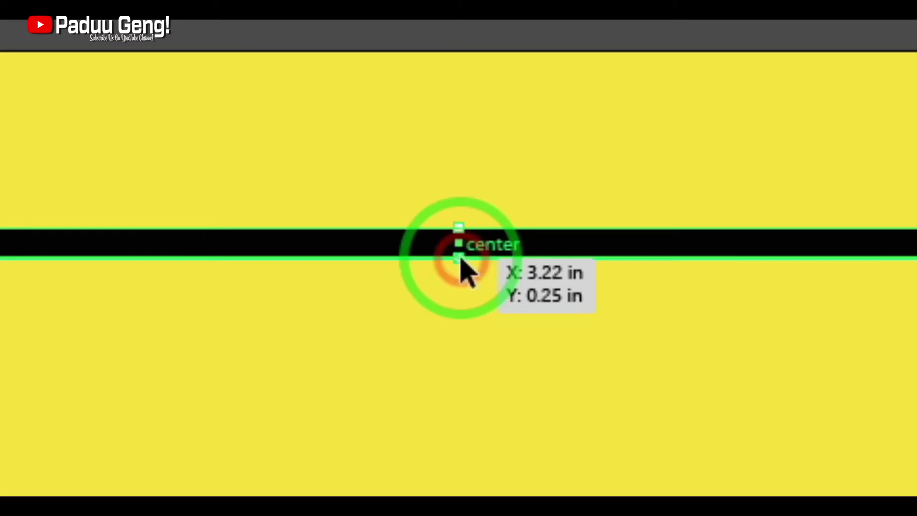
click(460, 258)
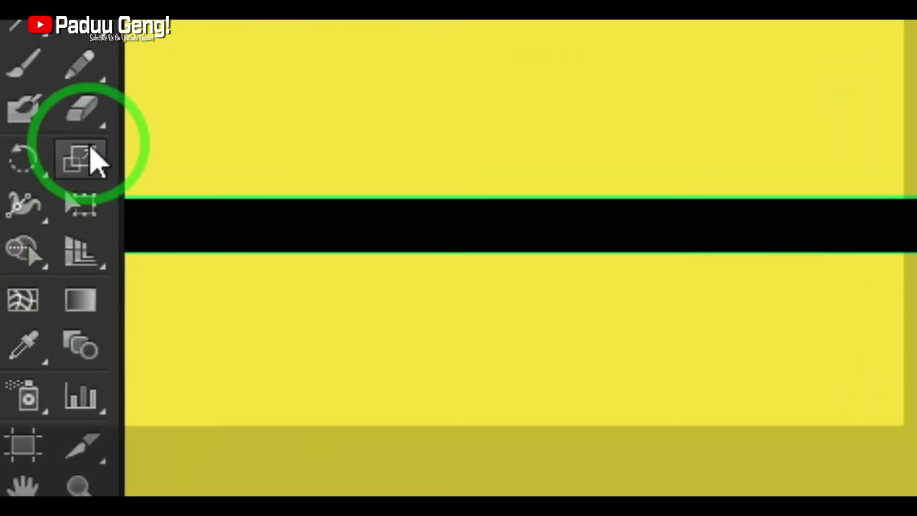
click(96, 164)
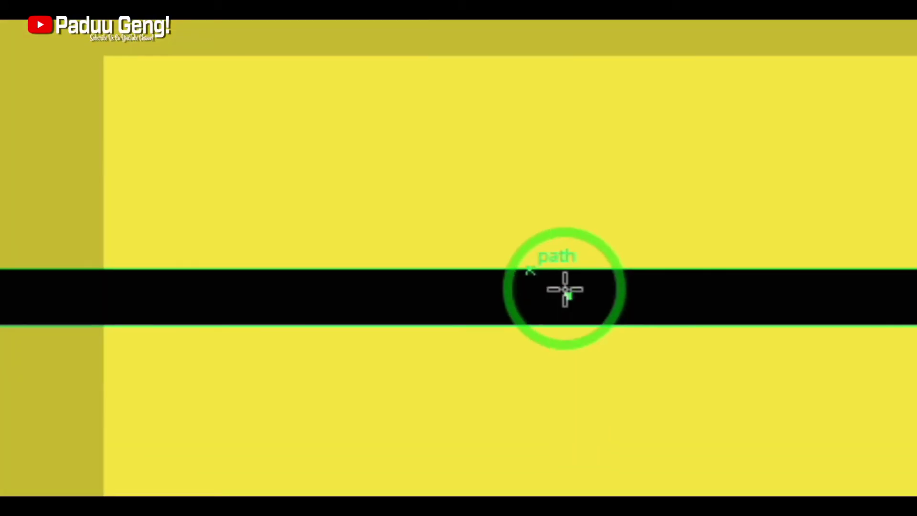
drag(564, 233, 592, 349)
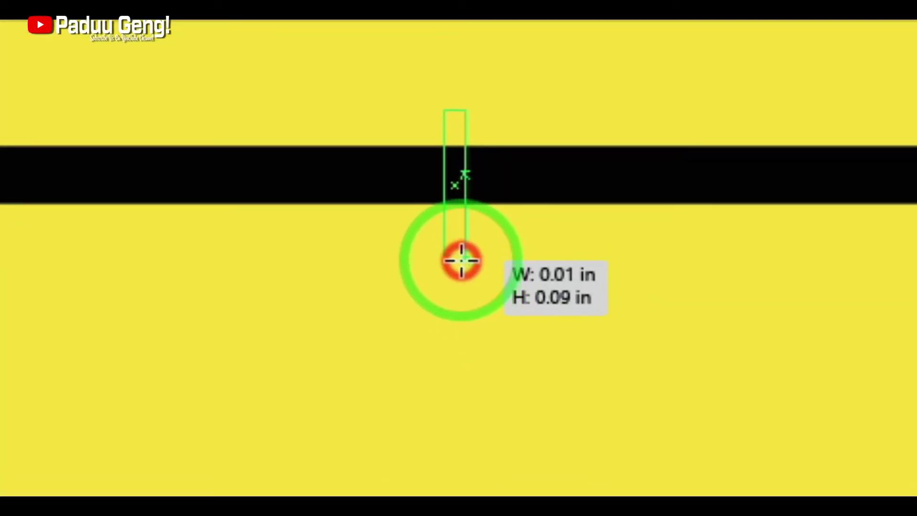
drag(461, 259, 461, 262)
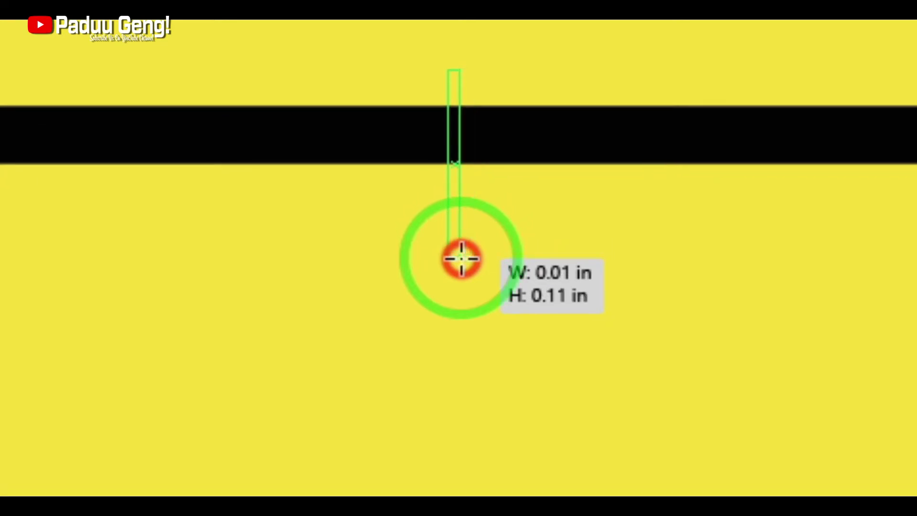
Step: Select the thin vertical tick together with the long bar and align their horizontal centres
click(43, 225)
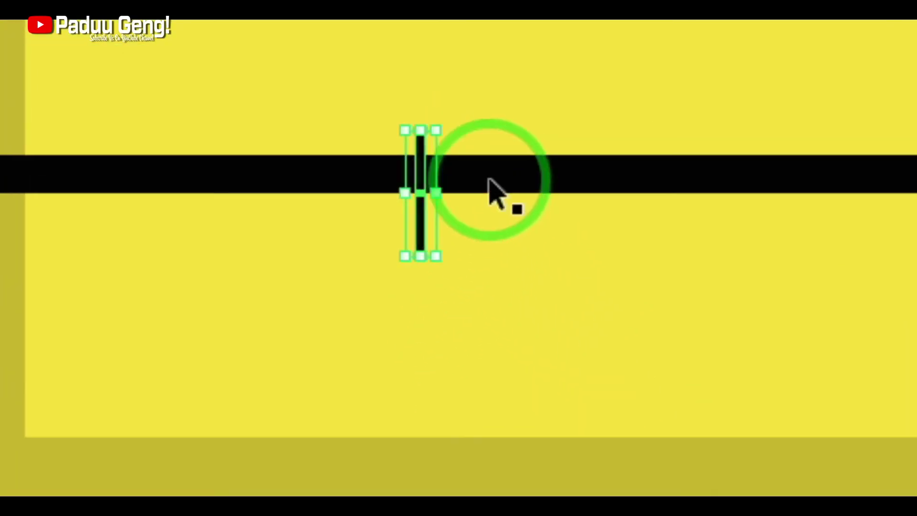
shift+click(579, 89)
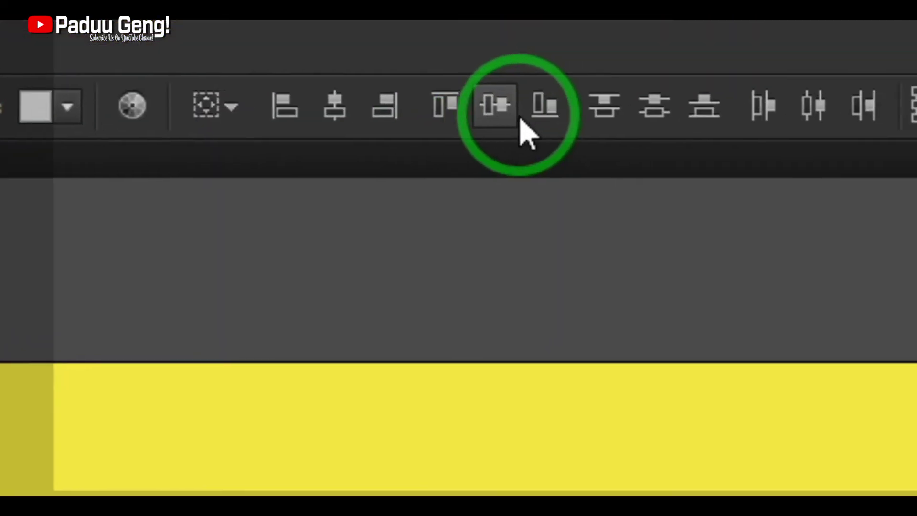
click(388, 120)
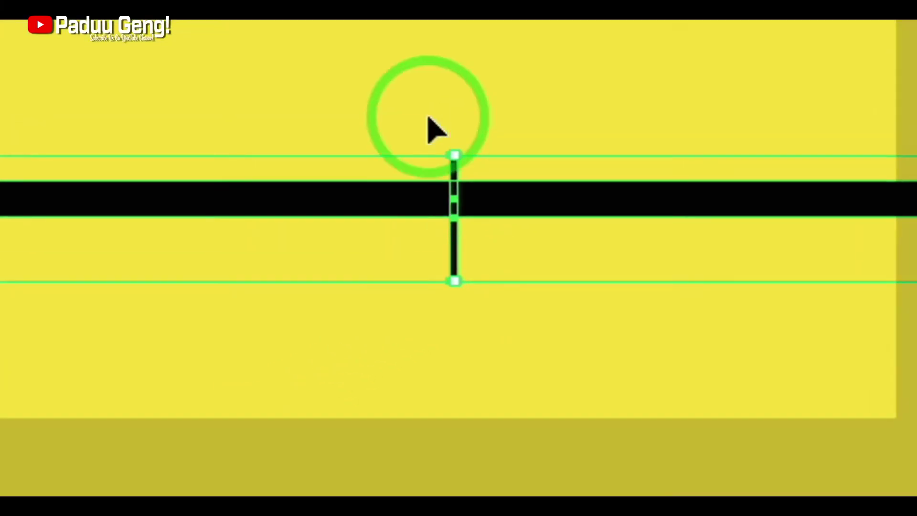
Step: Shorten the centre tick from below so its lower end meets the lower edge of the long bar
click(456, 231)
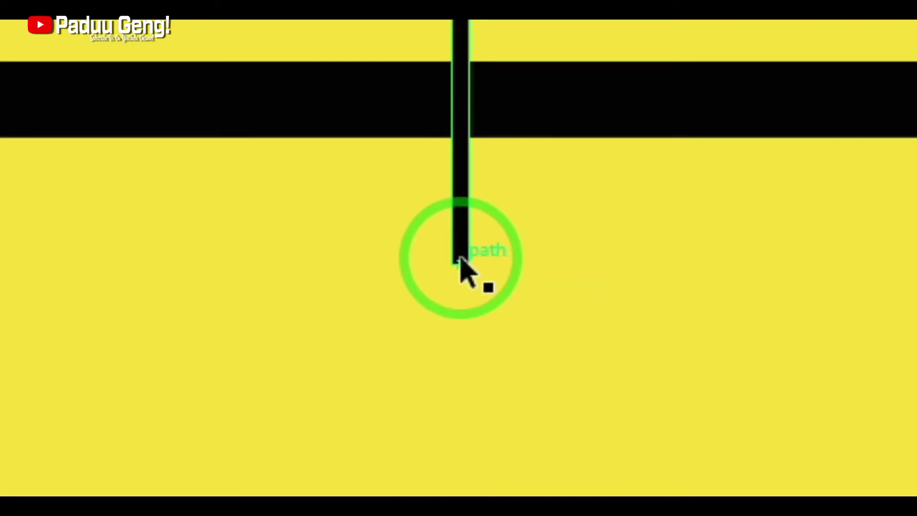
drag(461, 258, 461, 147)
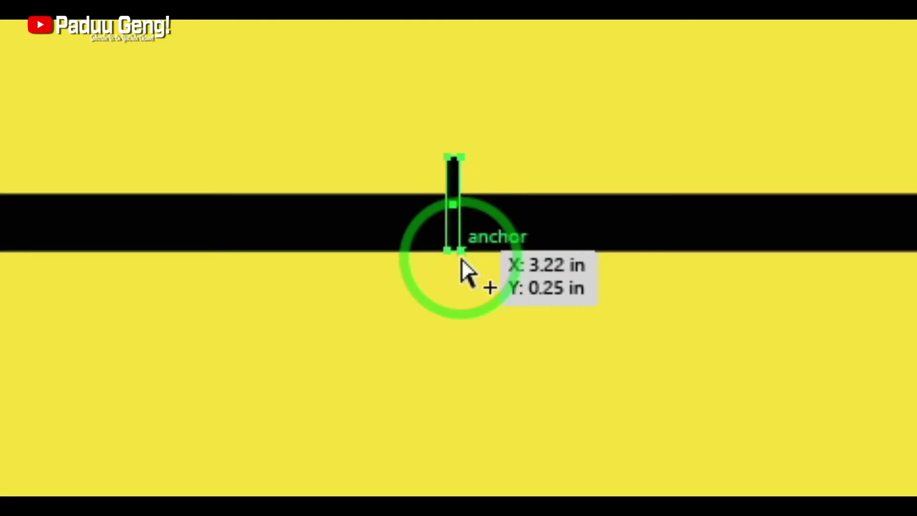
click(462, 260)
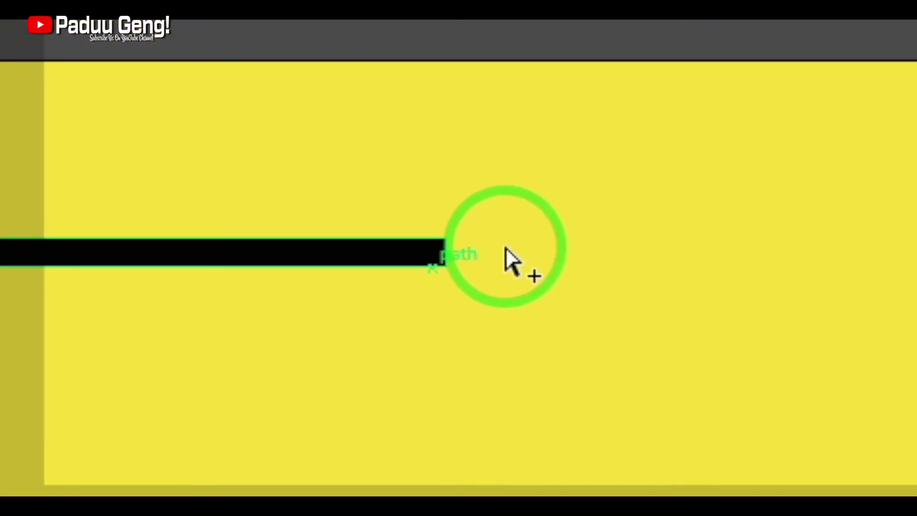
Step: Make a copy of the long bar just below the original and shorten the copy to a small block
click(382, 258)
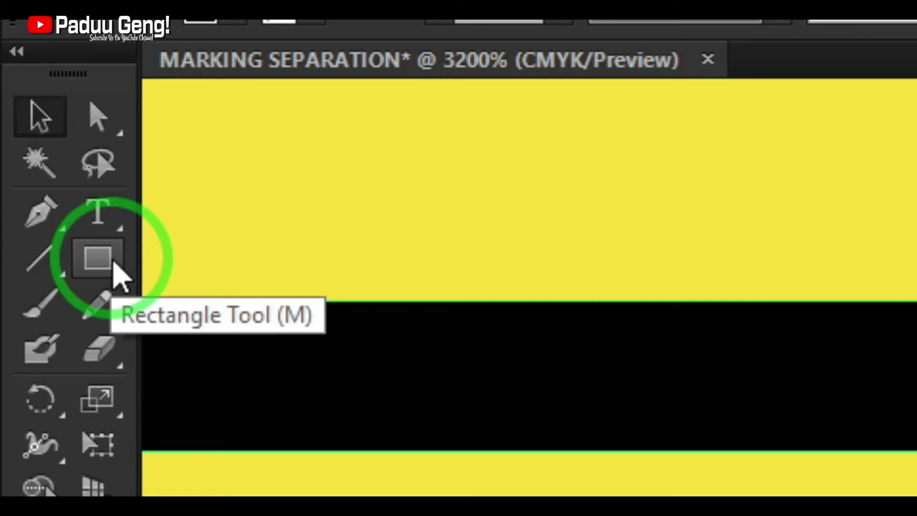
click(114, 265)
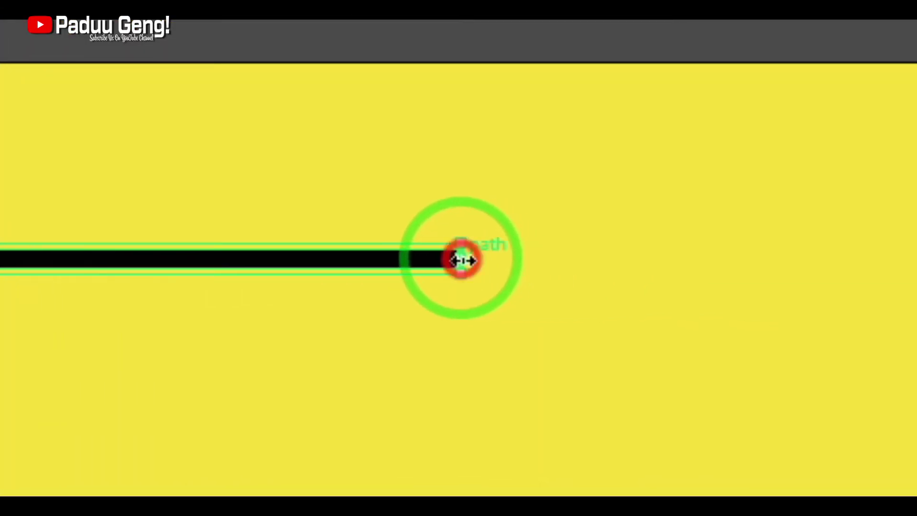
mouse_move(462, 260)
mouse_down()
mouse_move(61, 251)
mouse_move(262, 256)
mouse_move(206, 253)
mouse_up()
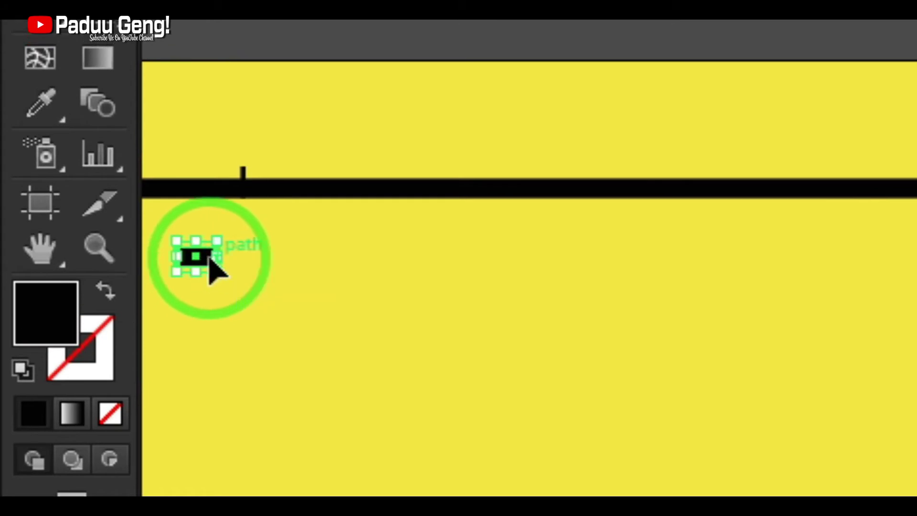
Step: Rotate the small block with the Rotate transform so it stands upright
right_click(210, 261)
mouse_move(403, 293)
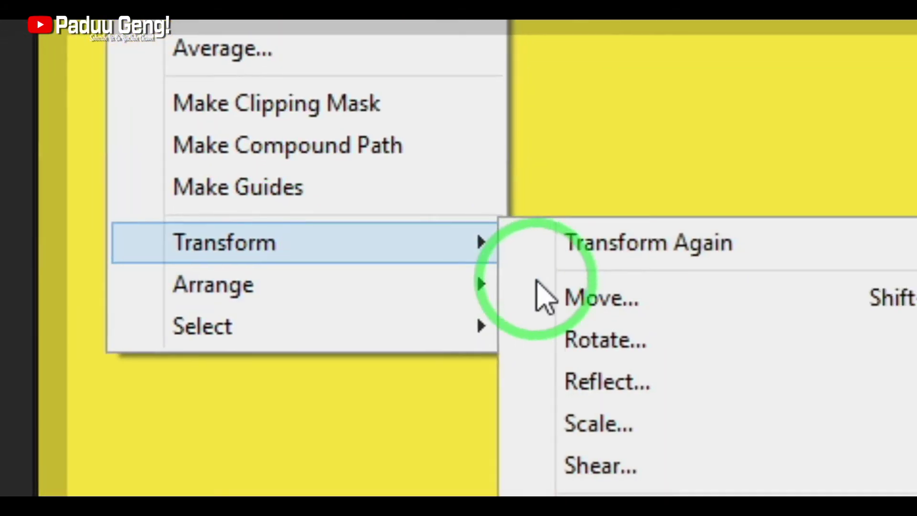
click(597, 339)
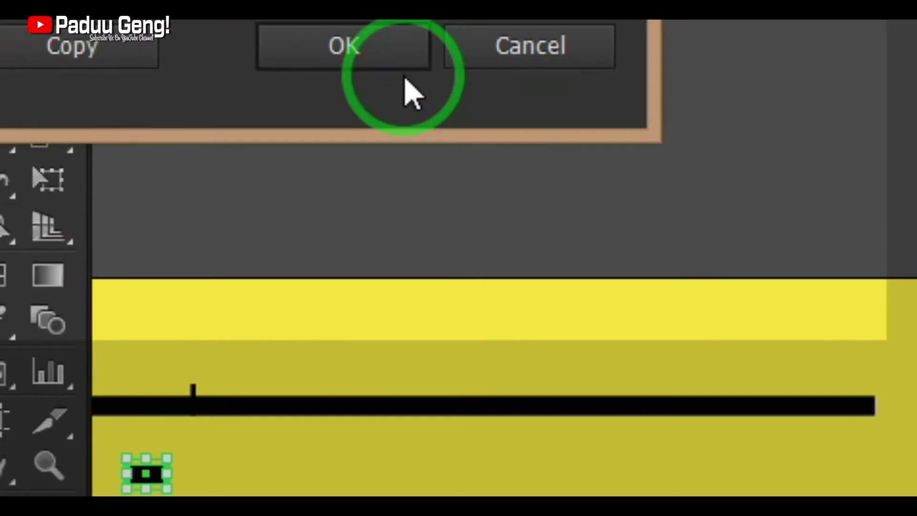
click(382, 55)
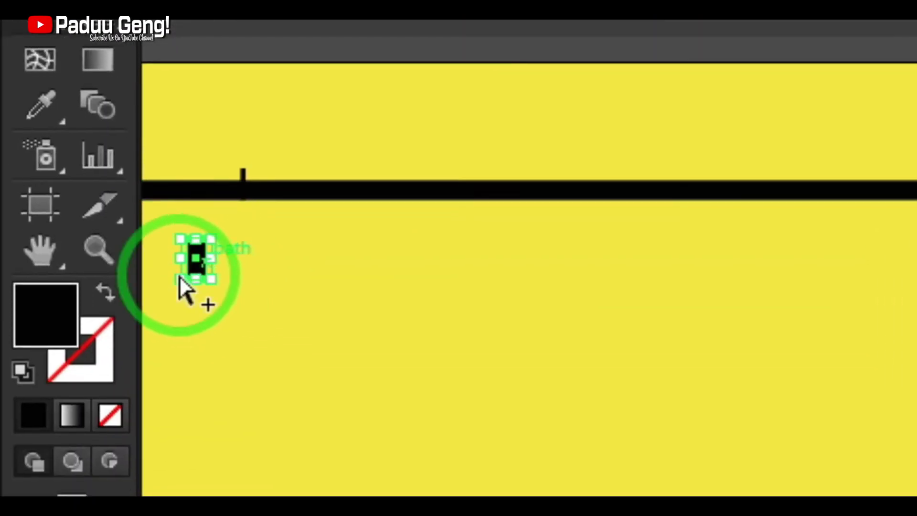
Step: Move the upright block to the right end of the long bar so it butts against the bar's end
scroll(179, 277, up, 3)
drag(317, 229, 642, 258)
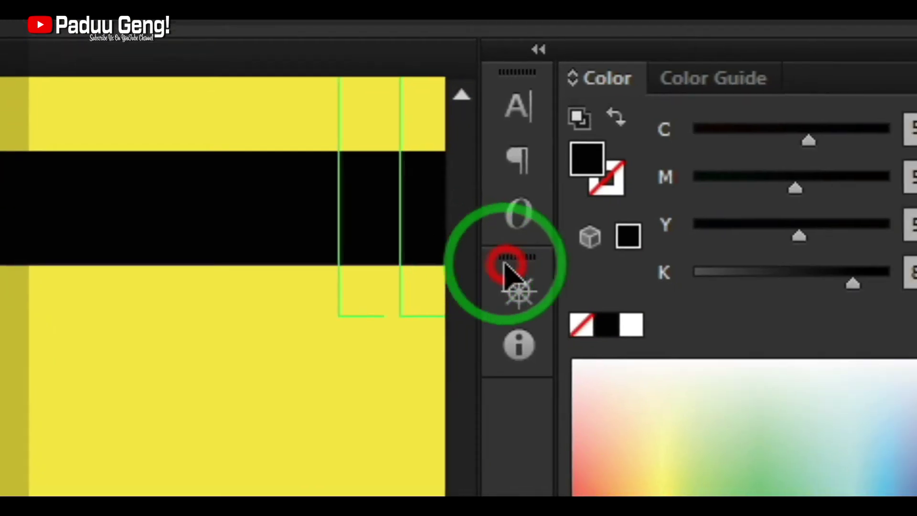
click(506, 265)
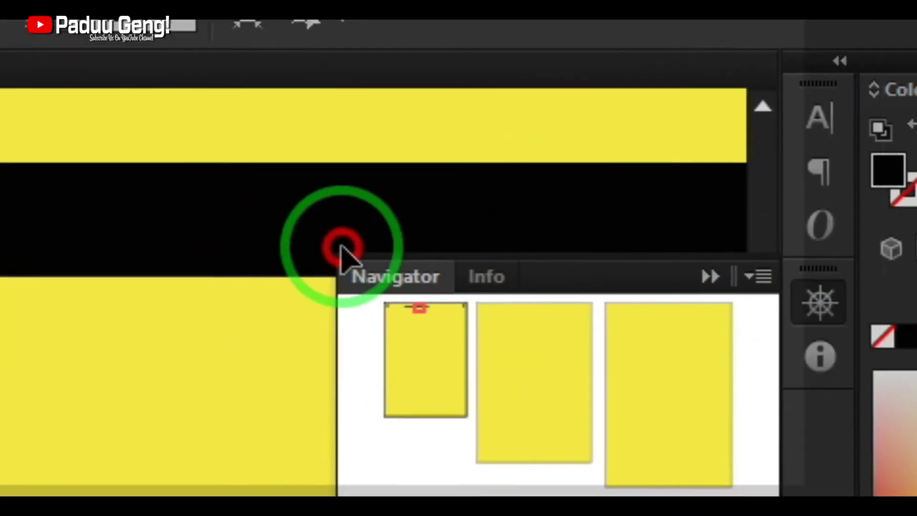
drag(342, 258, 335, 274)
drag(466, 275, 466, 275)
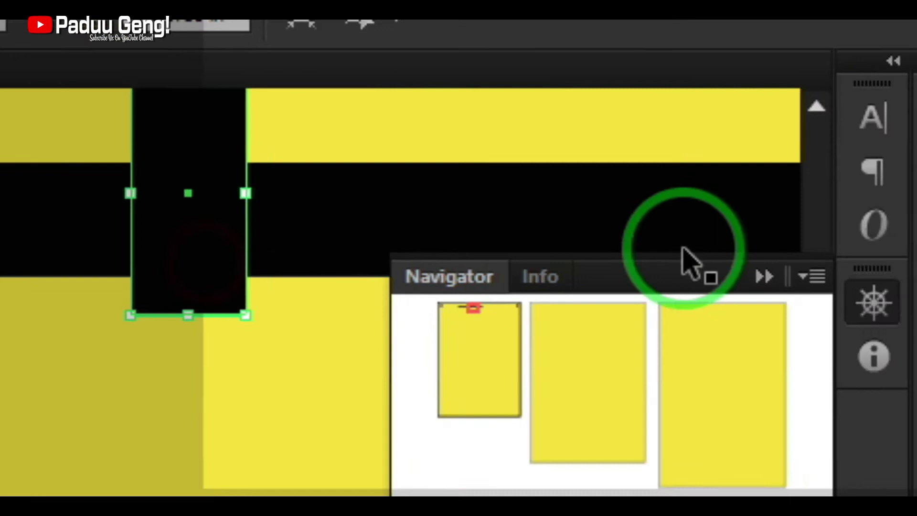
click(915, 279)
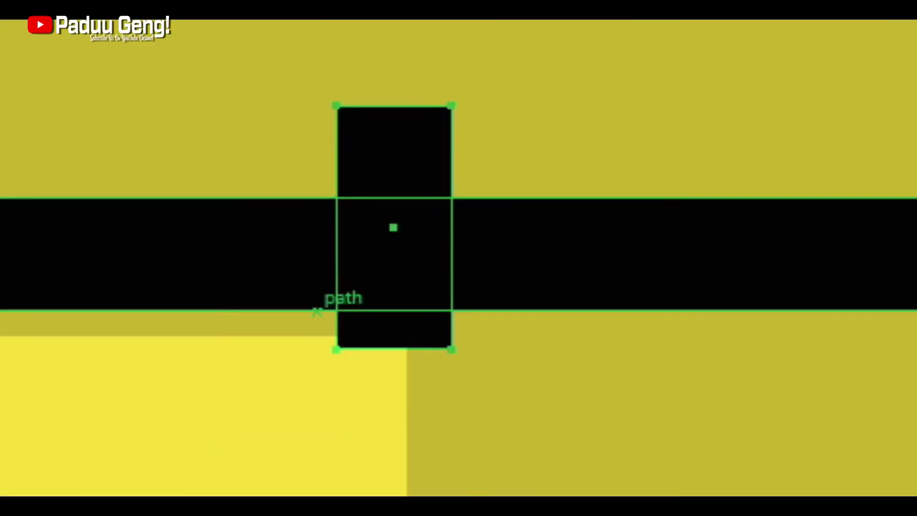
click(416, 286)
drag(449, 220, 512, 220)
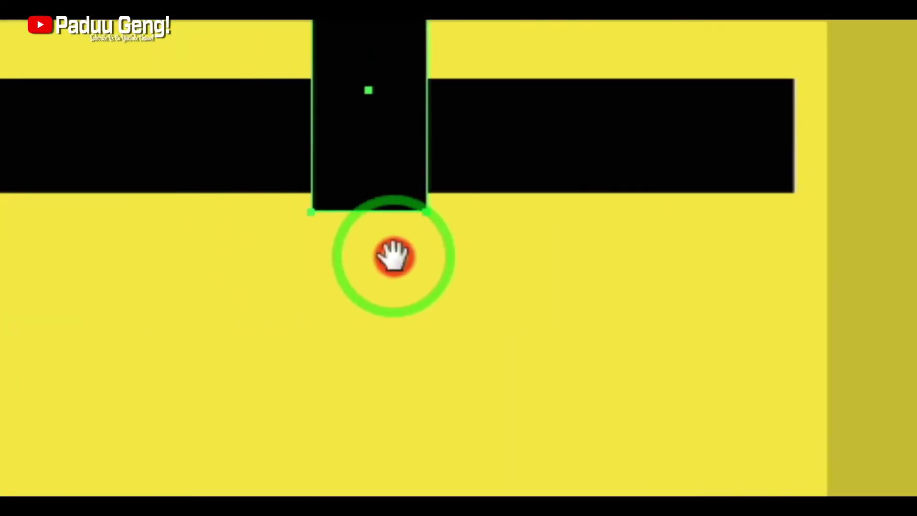
click(17, 173)
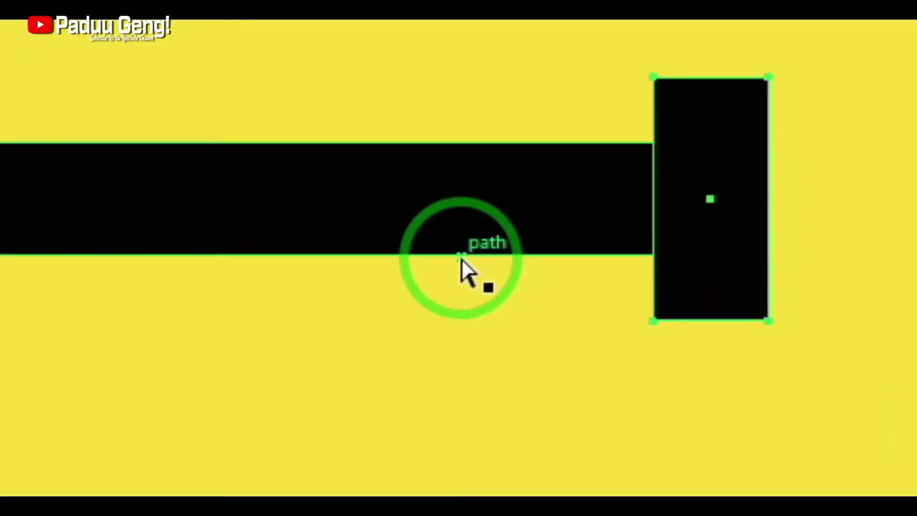
Step: Copy the upright block to the left end of the long bar and snap it against the bar's edge
drag(730, 146, 699, 158)
drag(225, 262, 216, 262)
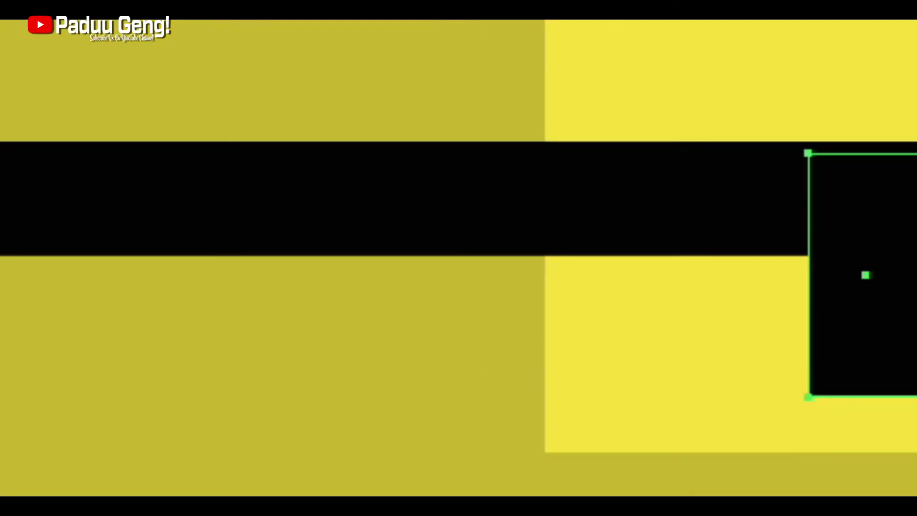
drag(585, 247, 334, 274)
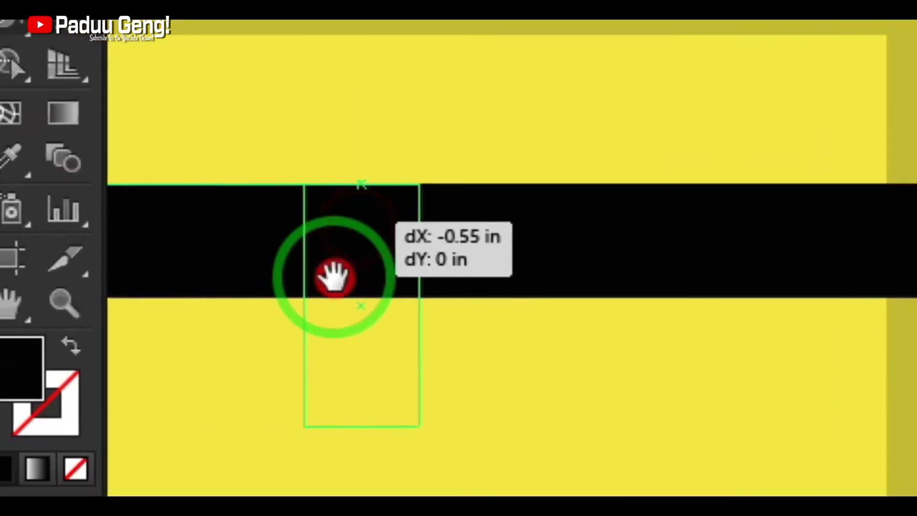
drag(581, 250, 268, 269)
drag(481, 262, 334, 262)
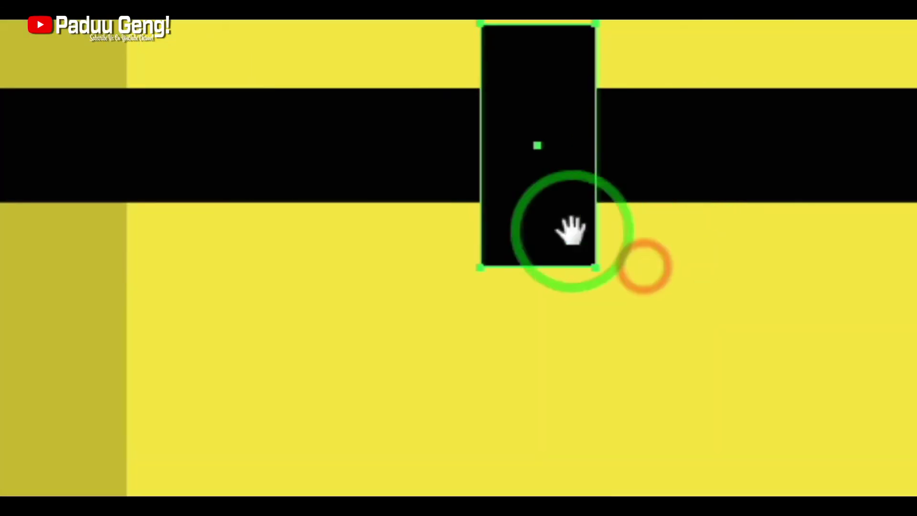
click(475, 223)
drag(475, 223, 413, 260)
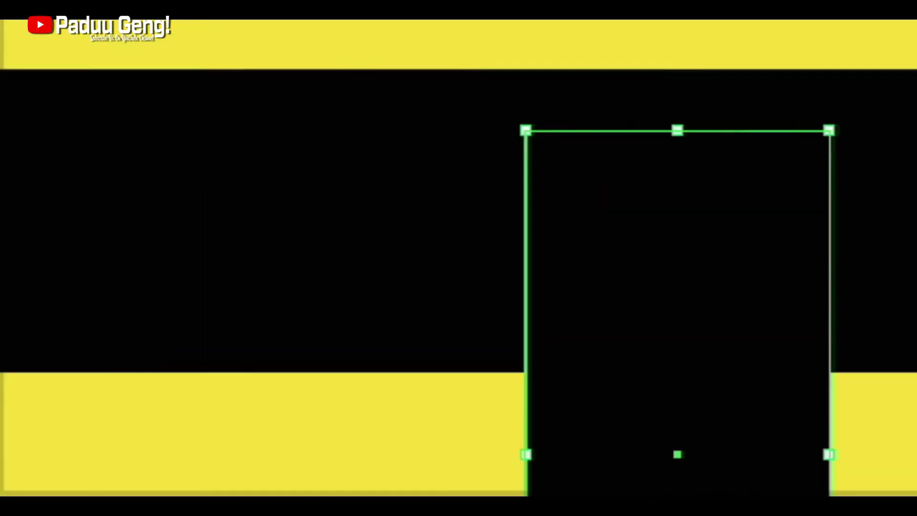
drag(764, 269, 757, 270)
drag(303, 243, 298, 245)
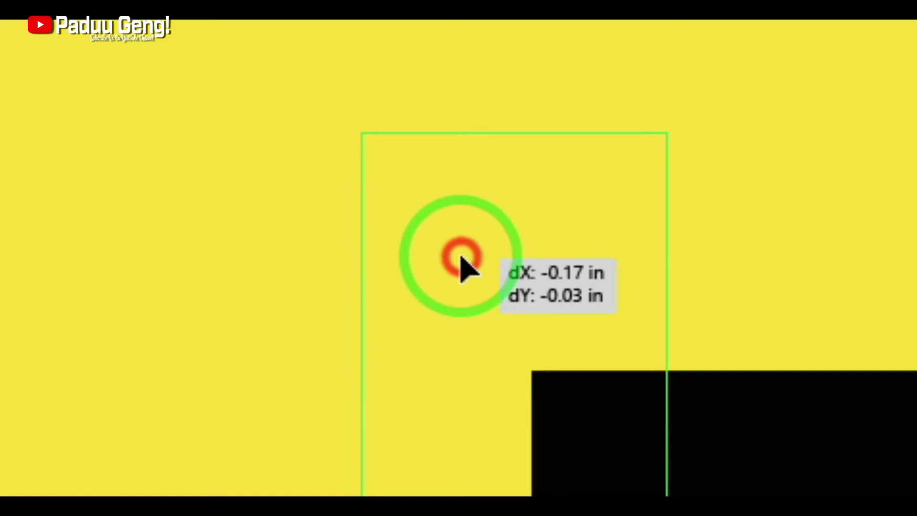
drag(458, 275, 456, 275)
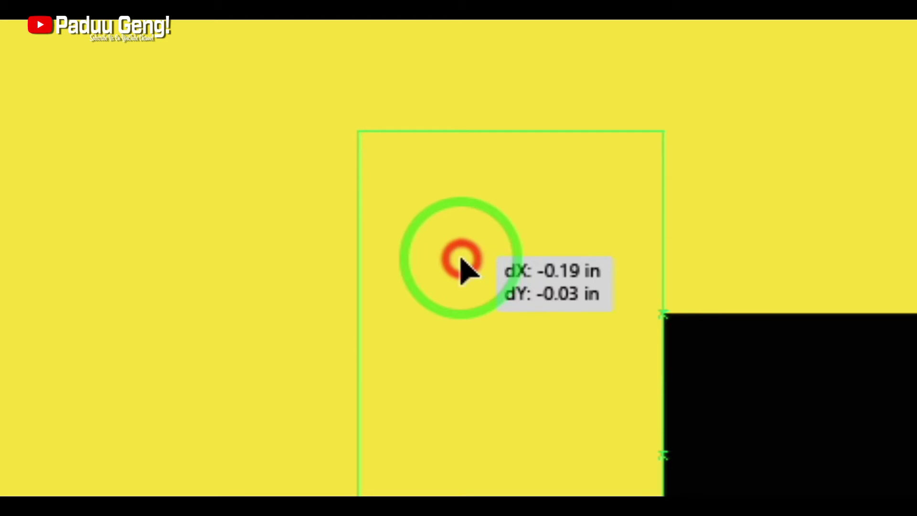
drag(461, 260, 460, 260)
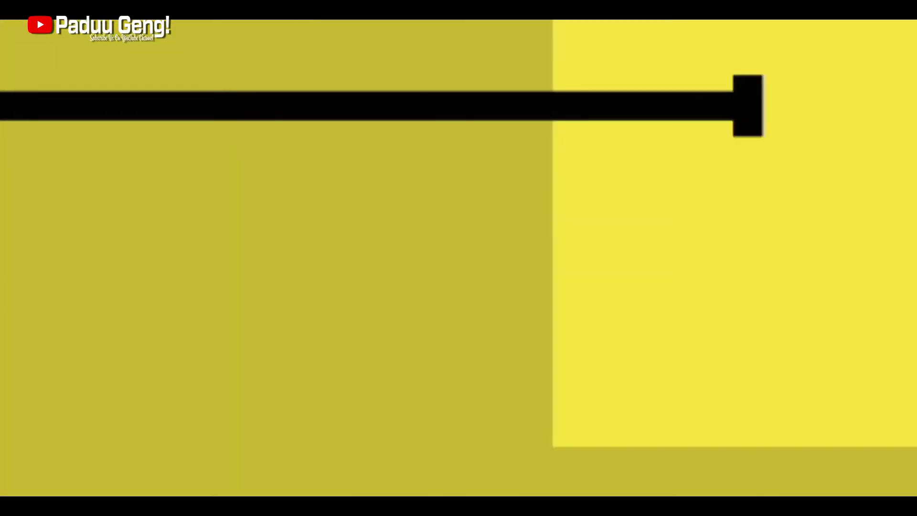
Step: Select the right end block together with the long bar and align their vertical centres
click(486, 255)
drag(486, 256, 483, 275)
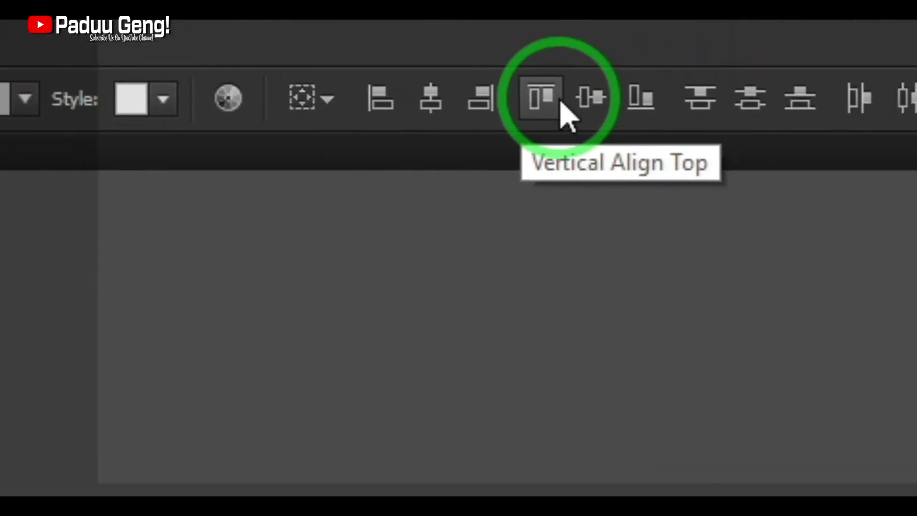
click(461, 115)
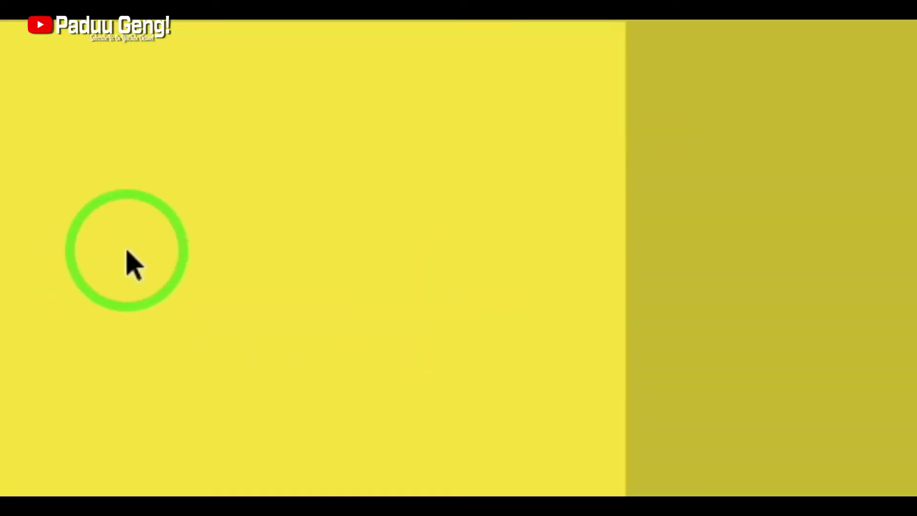
Step: Add the block at the left end of the long bar to the selection for alignment
click(416, 256)
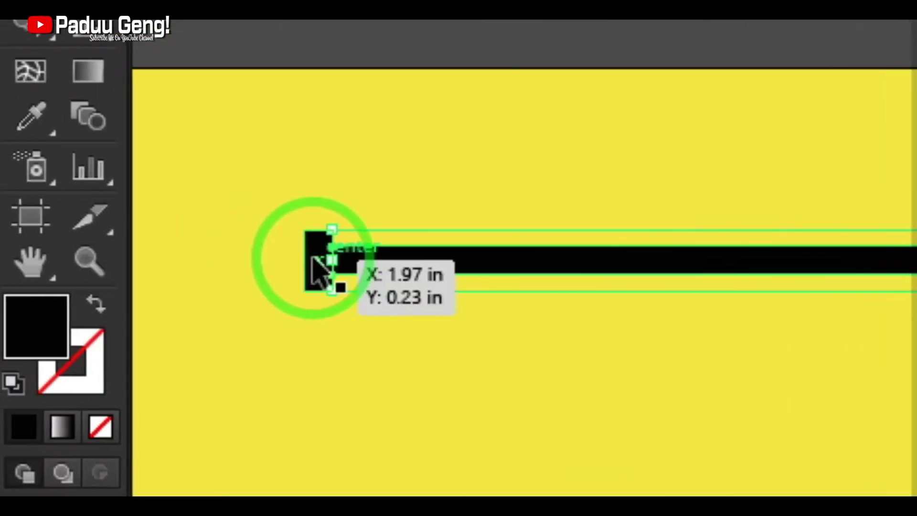
click(335, 261)
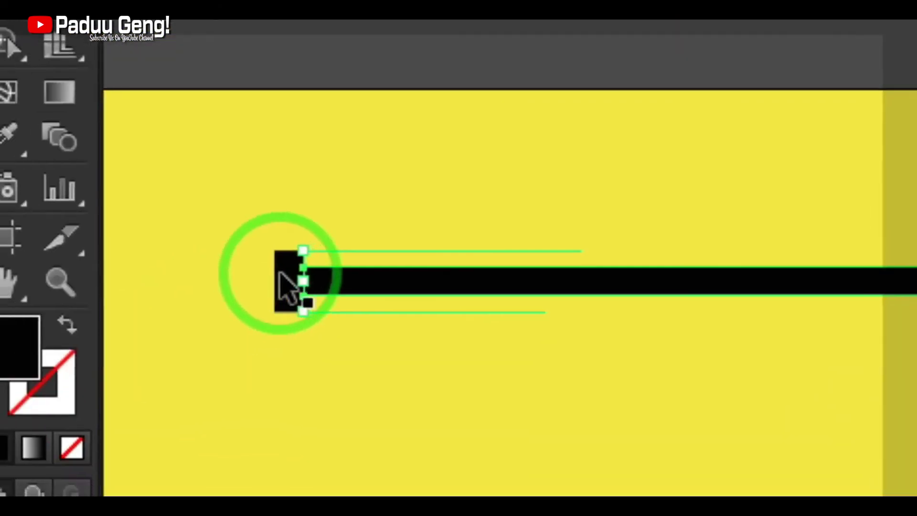
click(326, 253)
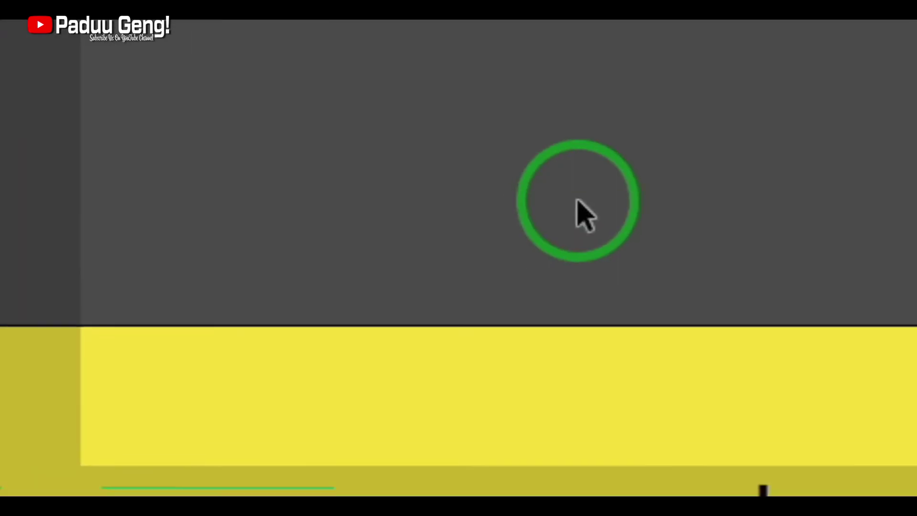